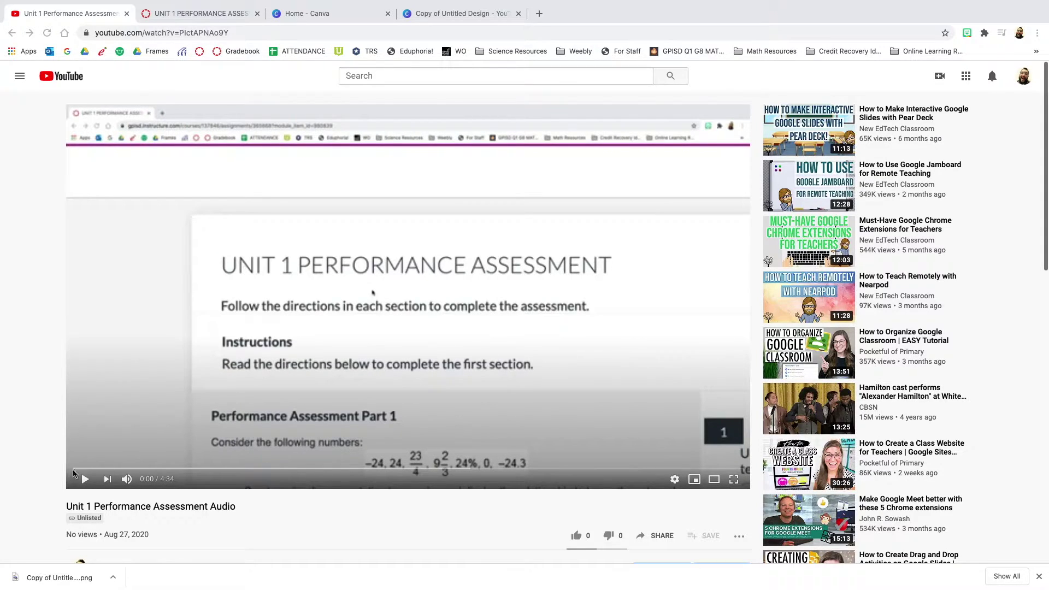
Skim the video by jumping through Part 2 and the question 3–7 sections, then return to the start.
click(194, 473)
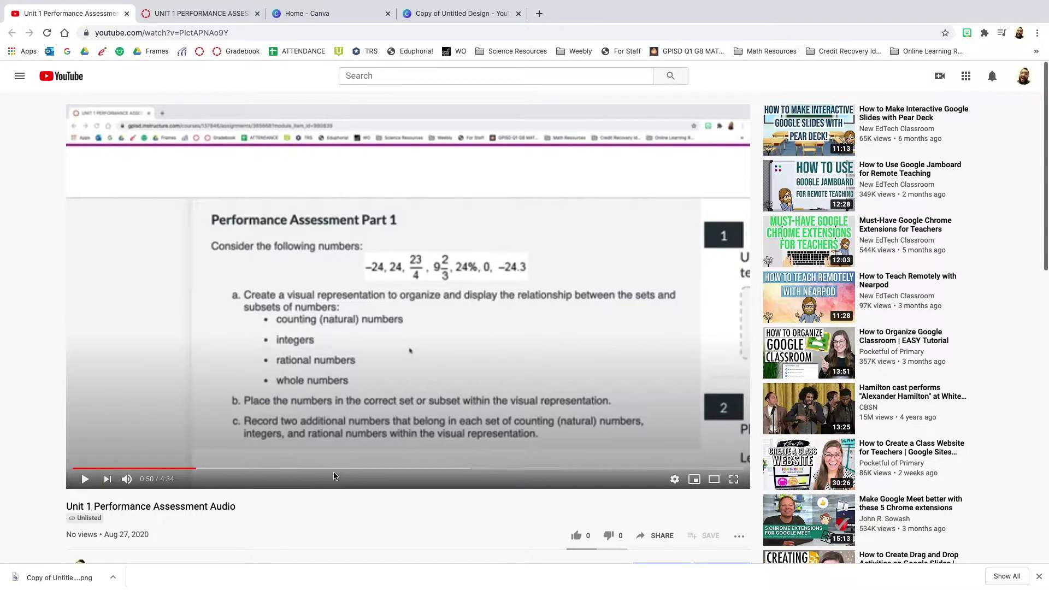
click(333, 469)
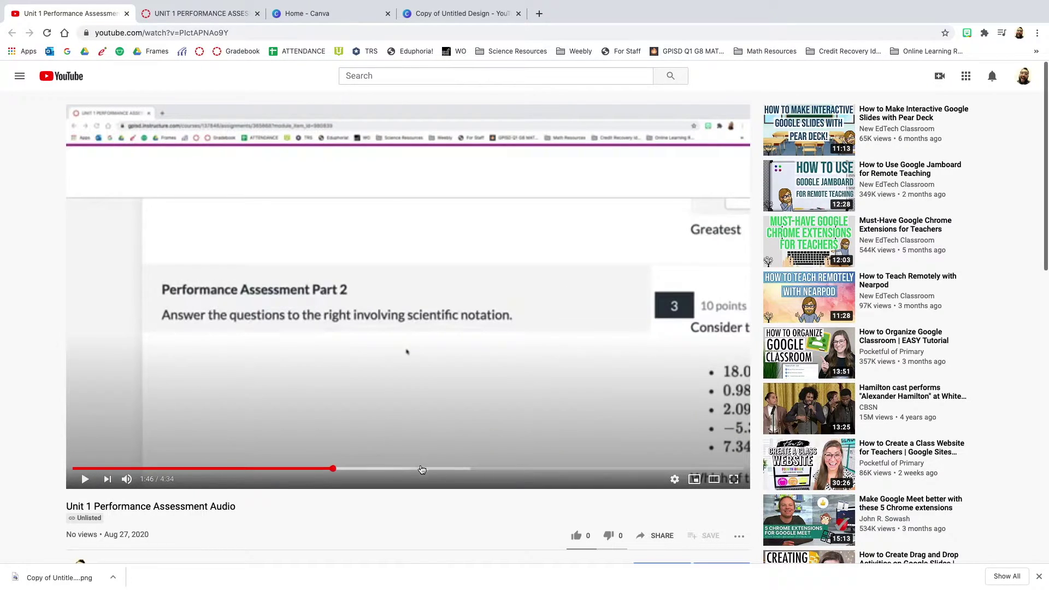
click(428, 468)
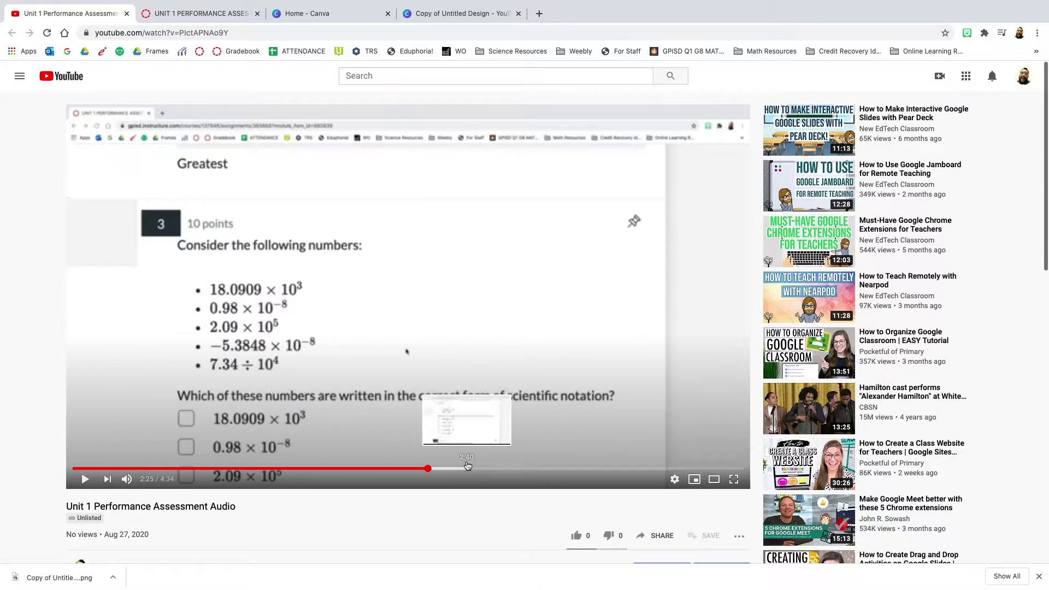
click(533, 469)
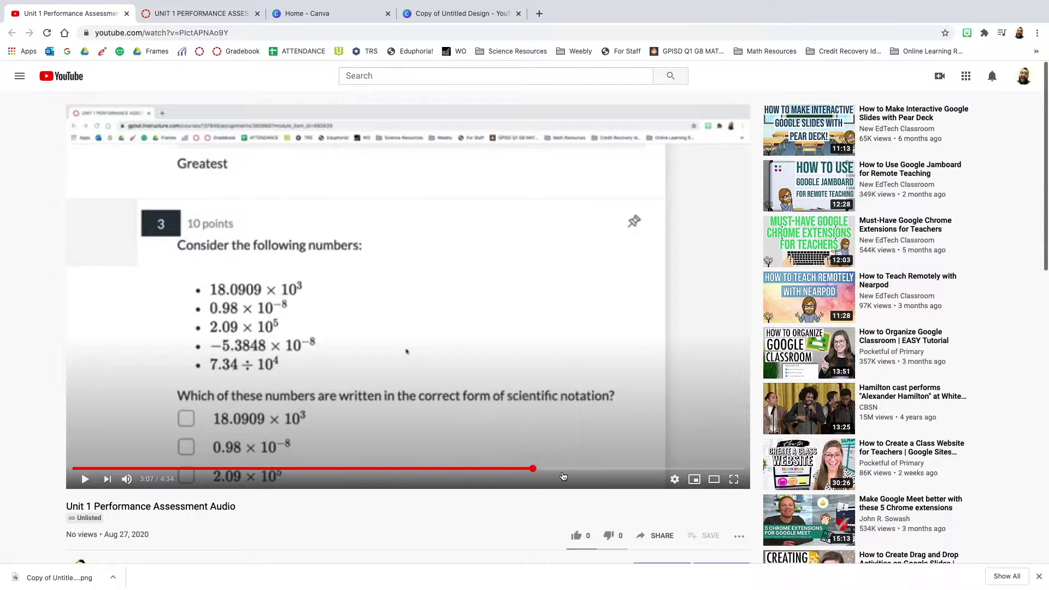
click(613, 469)
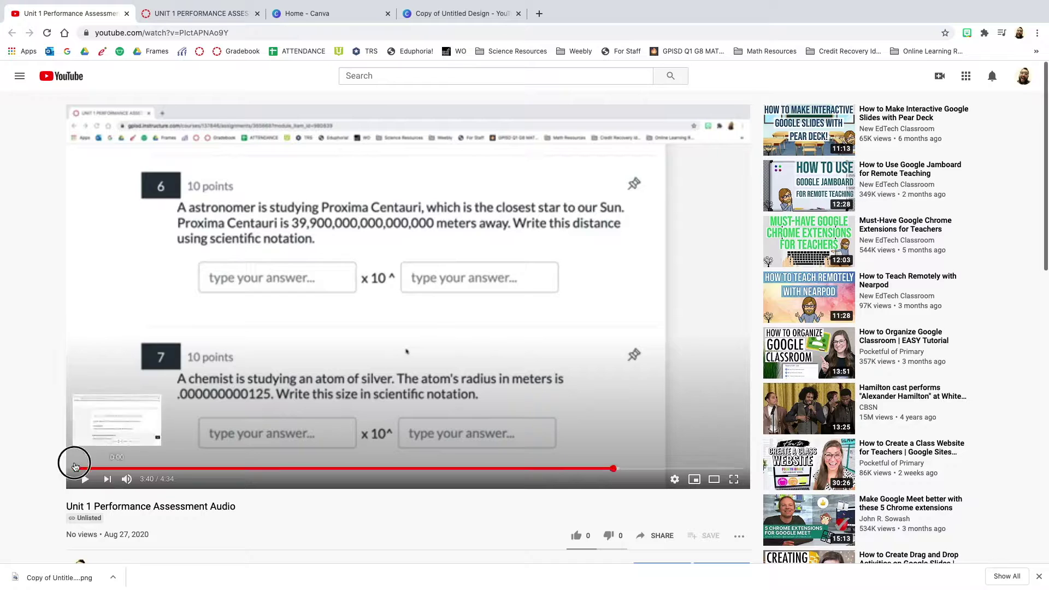
click(74, 469)
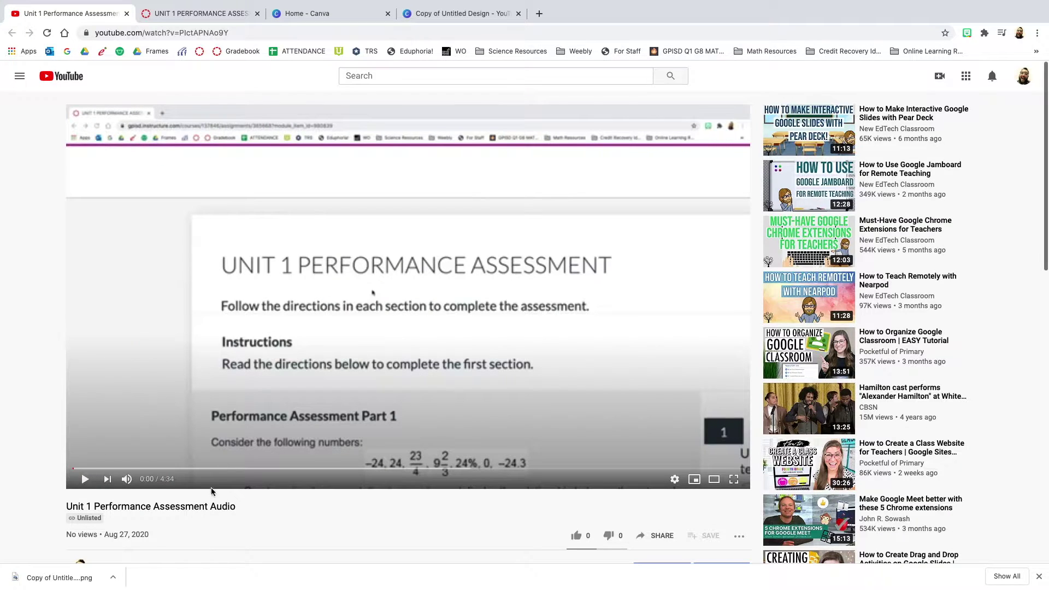
Copy the video's YouTube embed code set to start at 0:01 (start=1).
click(650, 536)
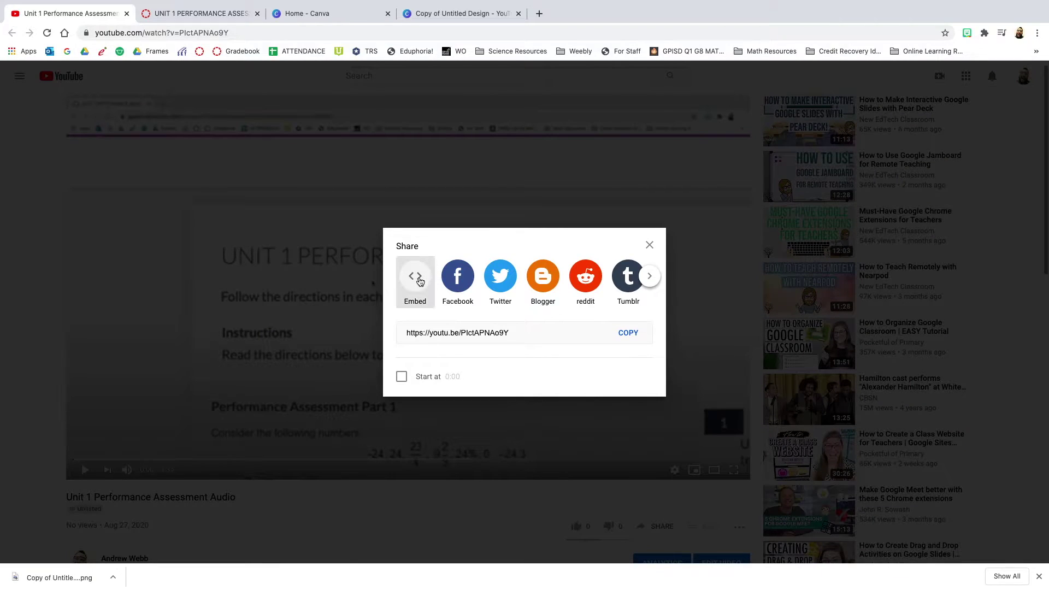
click(416, 278)
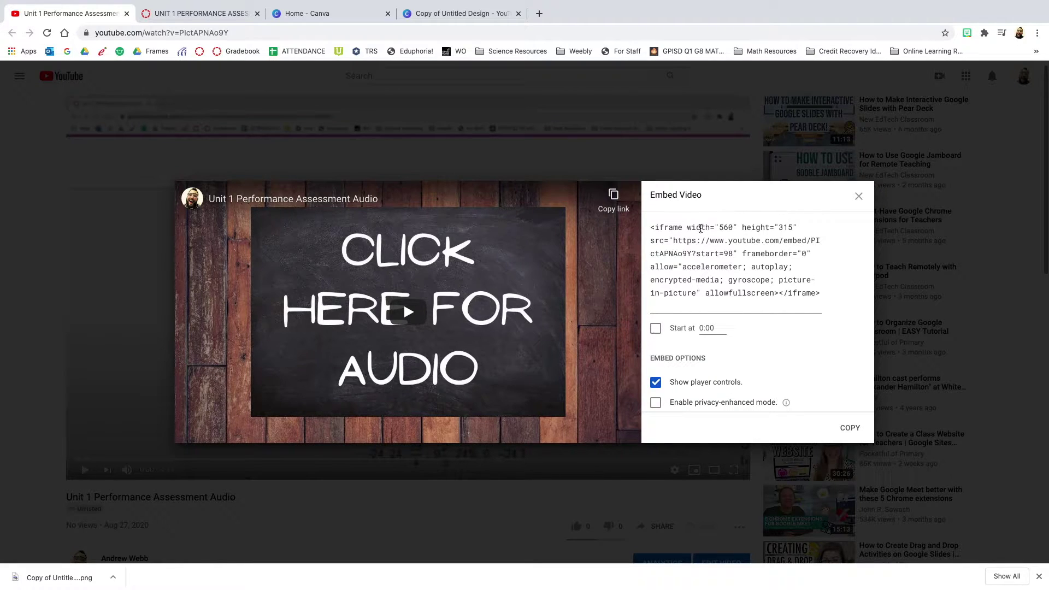
click(730, 226)
click(731, 226)
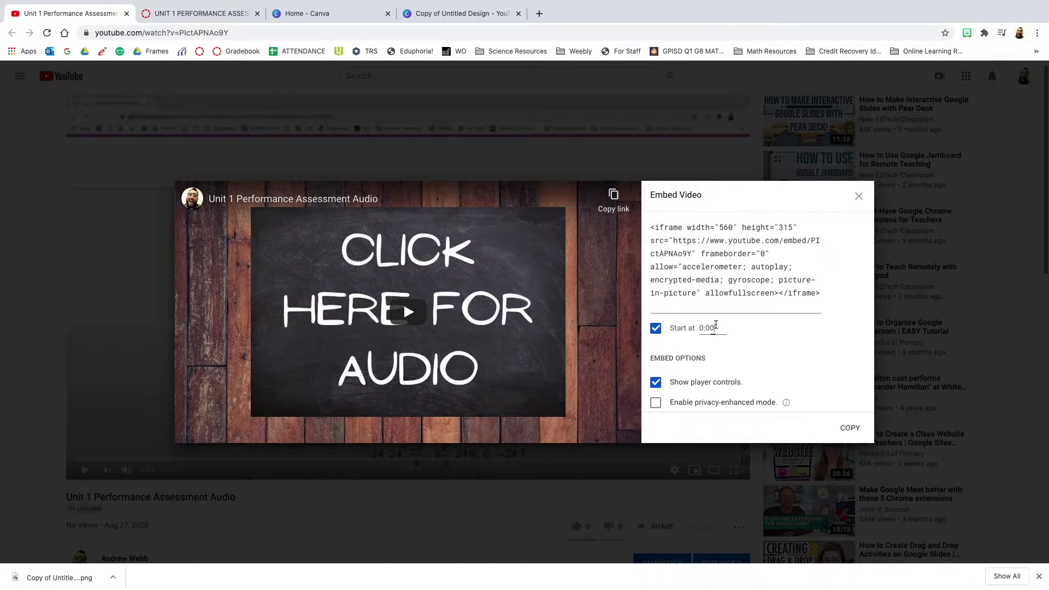
drag(716, 325, 698, 327)
click(693, 347)
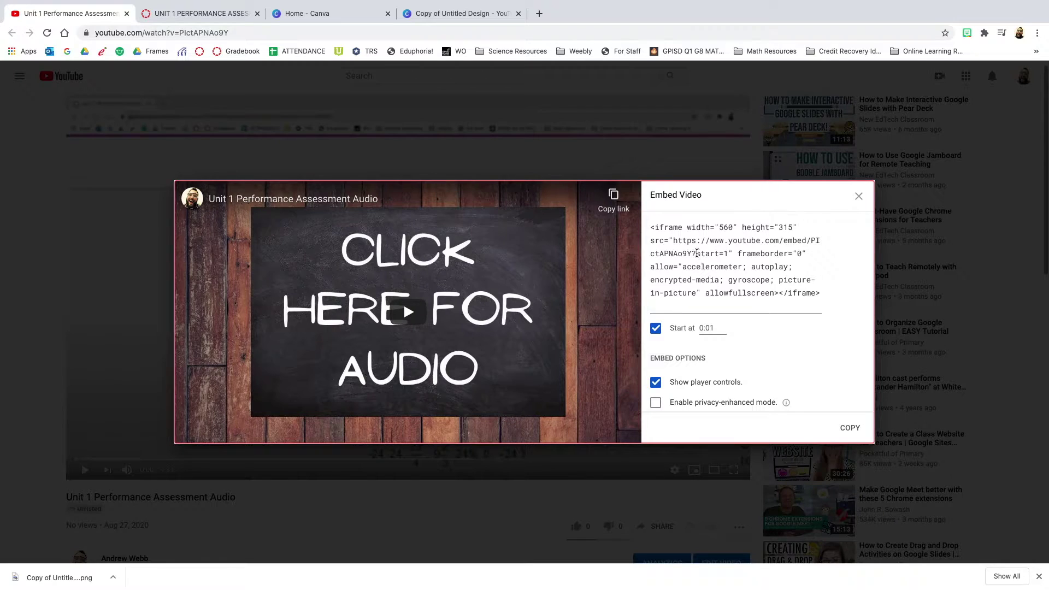
drag(698, 253, 731, 253)
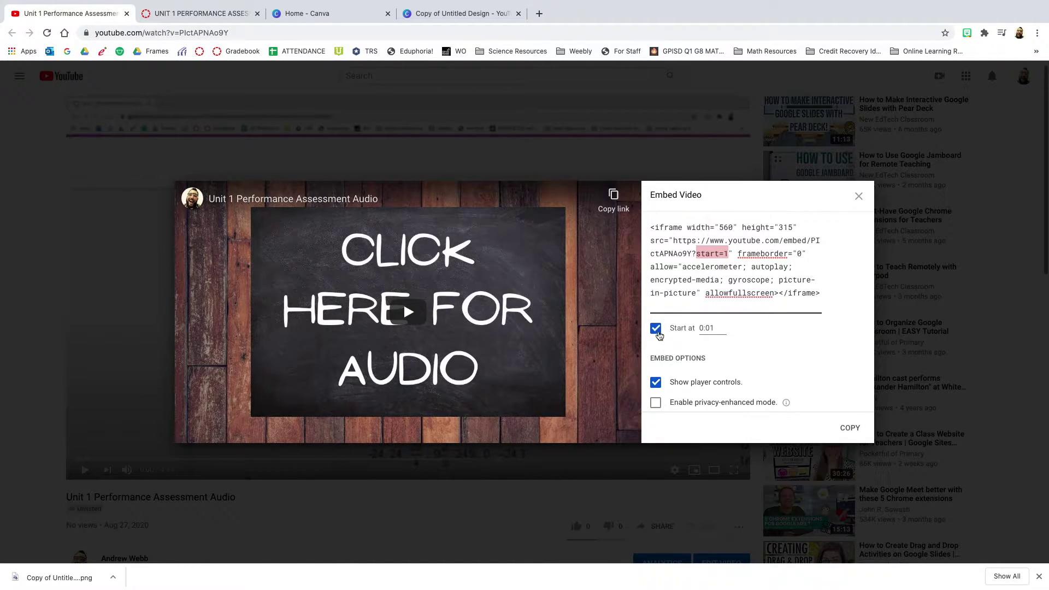
click(858, 429)
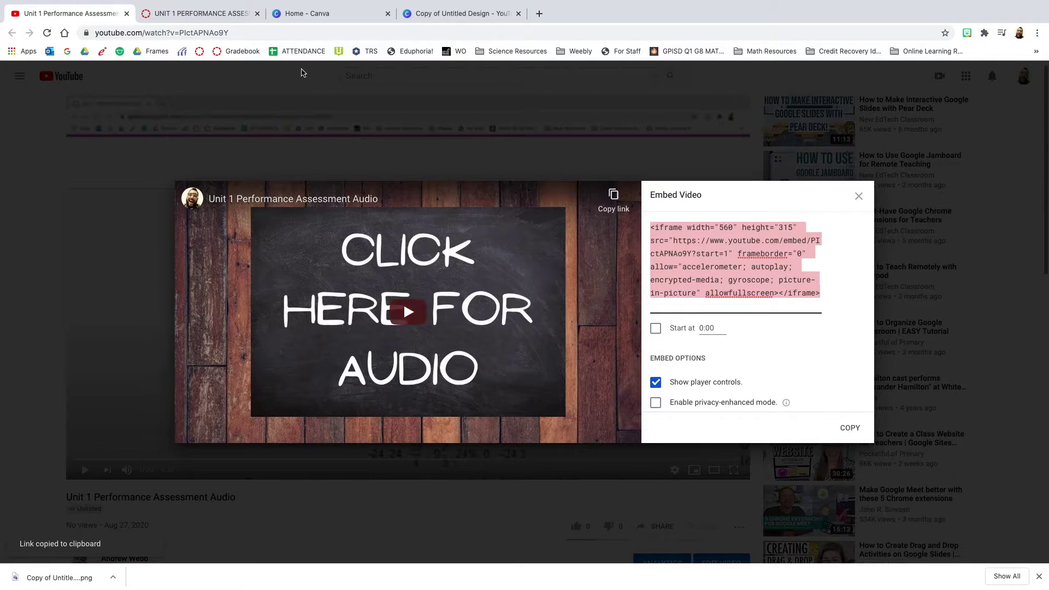
Go to the Unit 1 Performance Assessment build page and edit the Performance Assessment Part 1 stimulus.
click(219, 15)
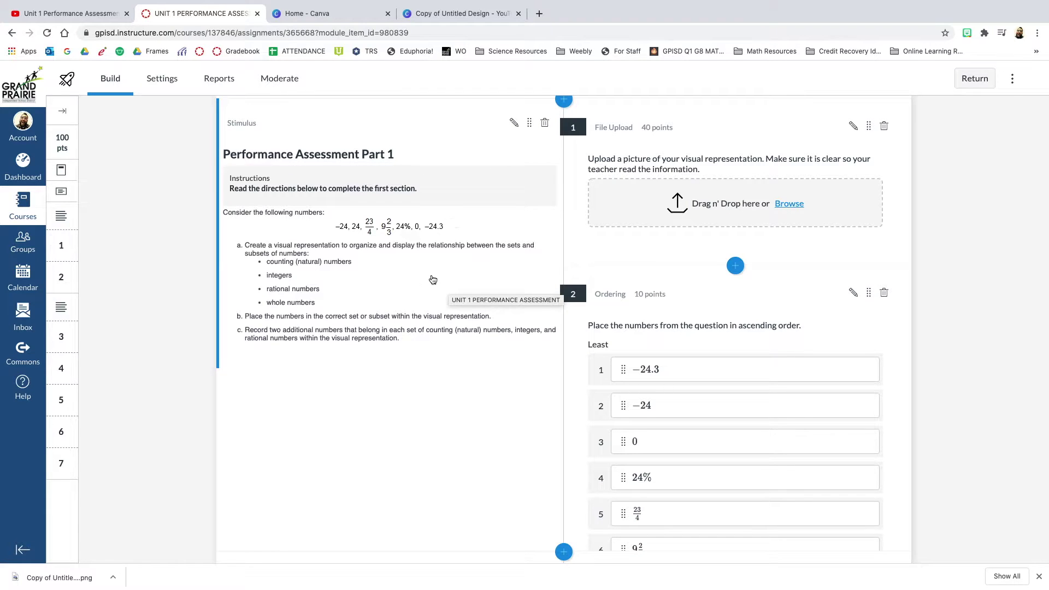
scroll(433, 280, up, 3)
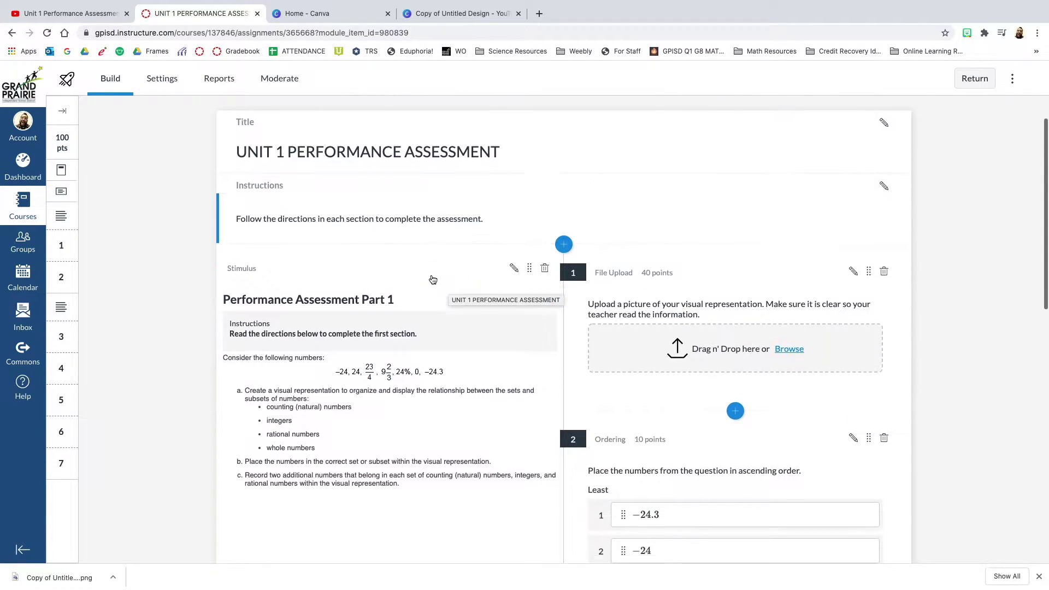
scroll(433, 279, down, 2)
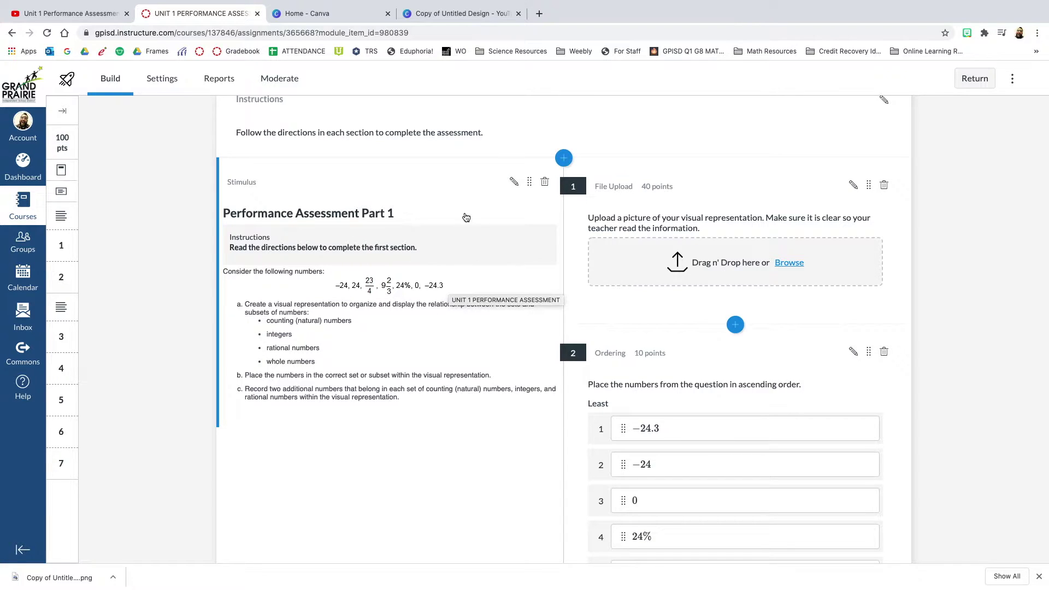
scroll(700, 274, down, 1)
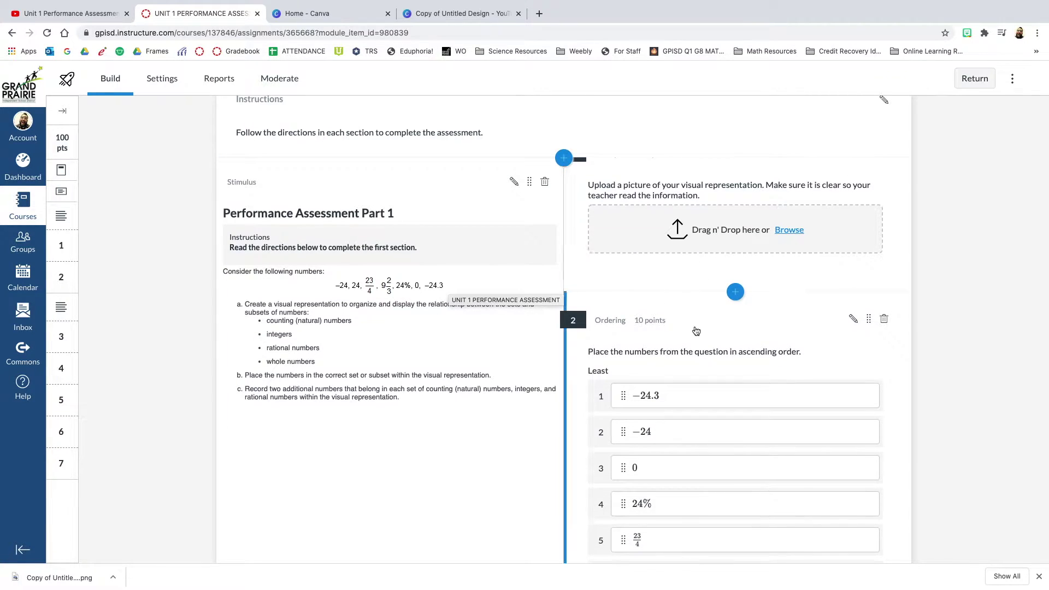
scroll(696, 331, down, 3)
scroll(696, 331, up, 4)
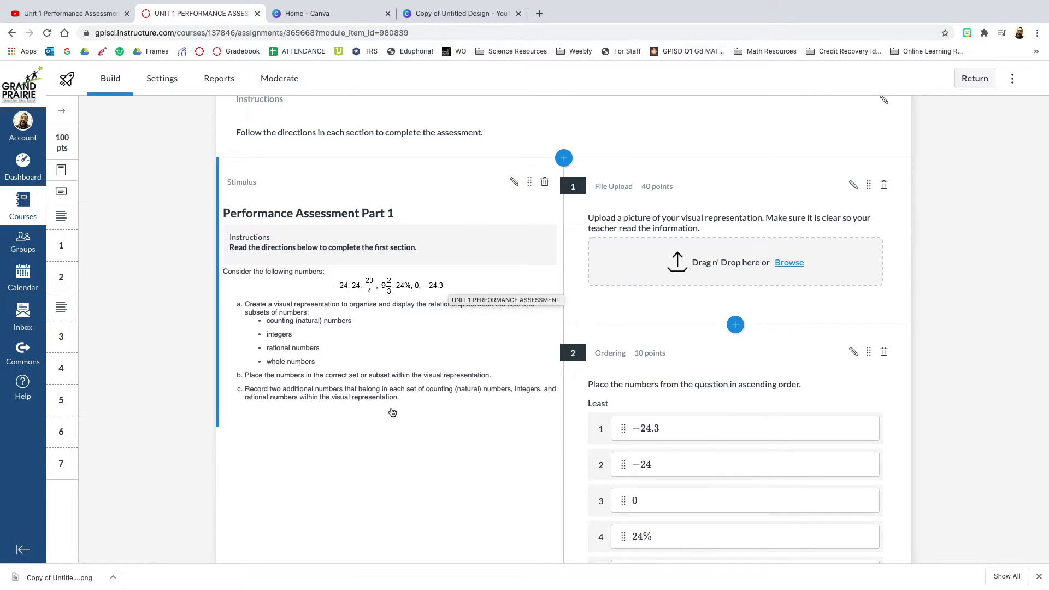
scroll(360, 406, down, 8)
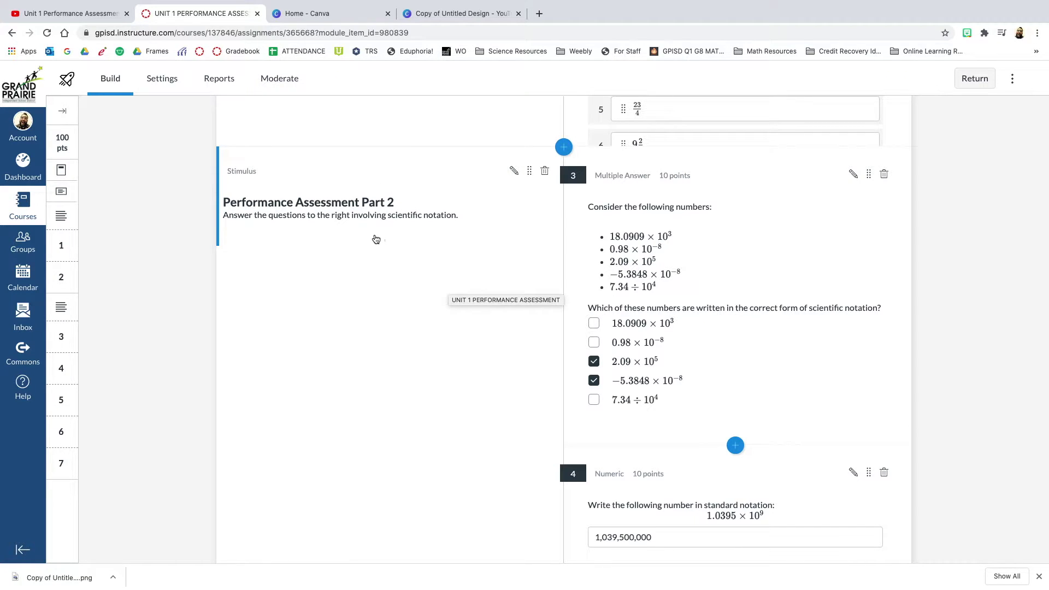
scroll(376, 239, up, 10)
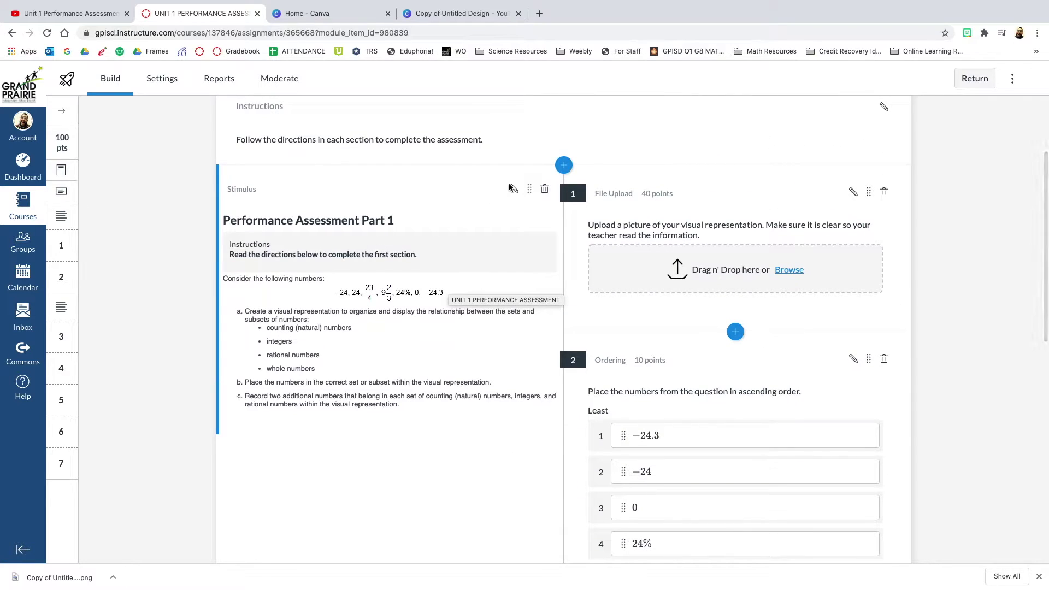
click(514, 190)
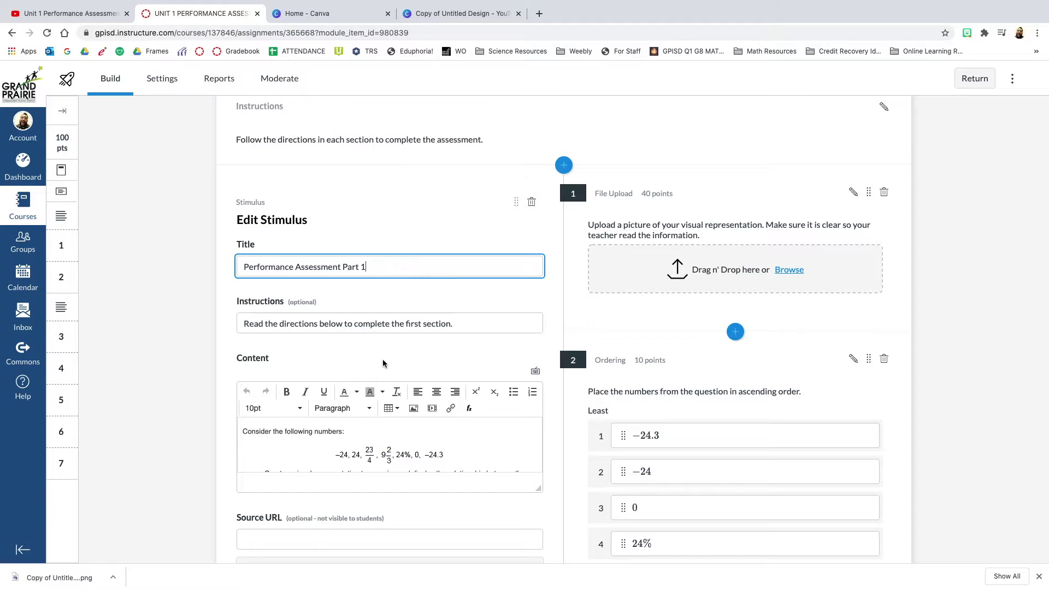
Add a blank line after the Part 1 content and paste the YouTube embed code into the media Embed box.
scroll(383, 359, down, 1)
scroll(389, 420, down, 3)
scroll(388, 420, down, 6)
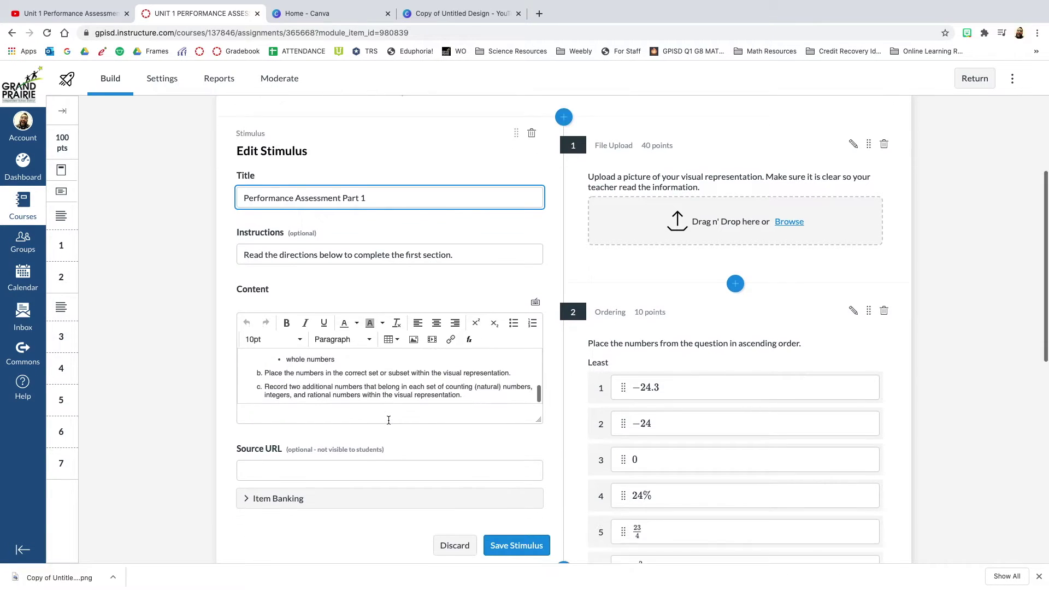
scroll(467, 286, up, 6)
click(470, 285)
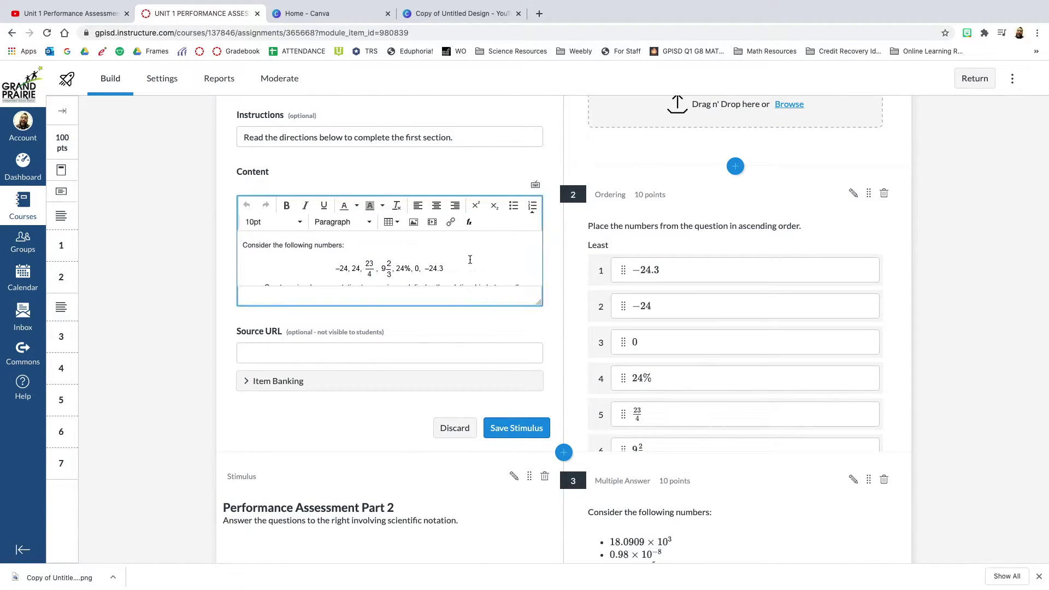
scroll(469, 267, down, 5)
key(Return)
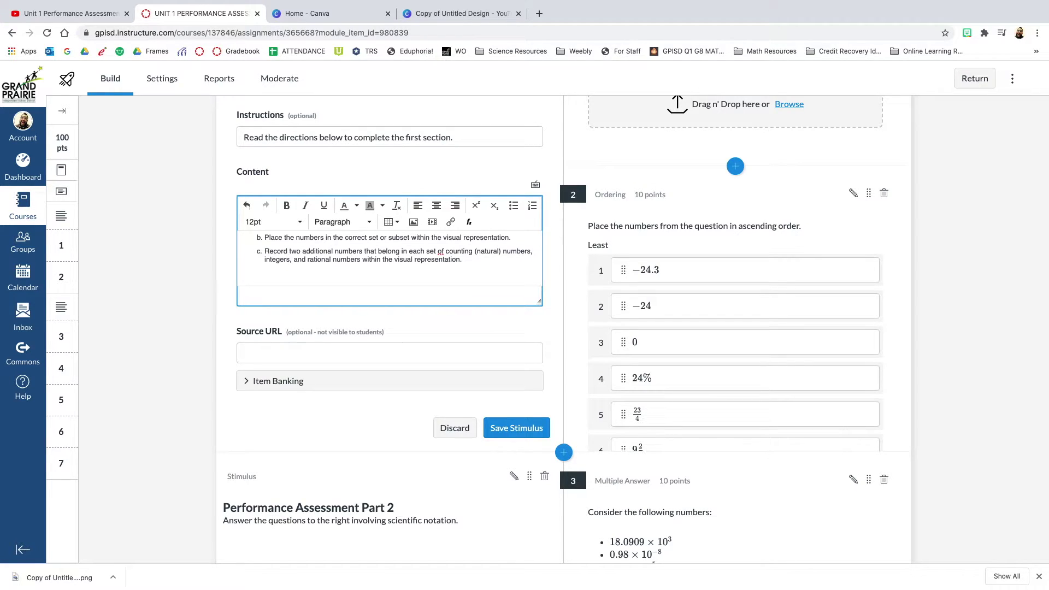
click(432, 222)
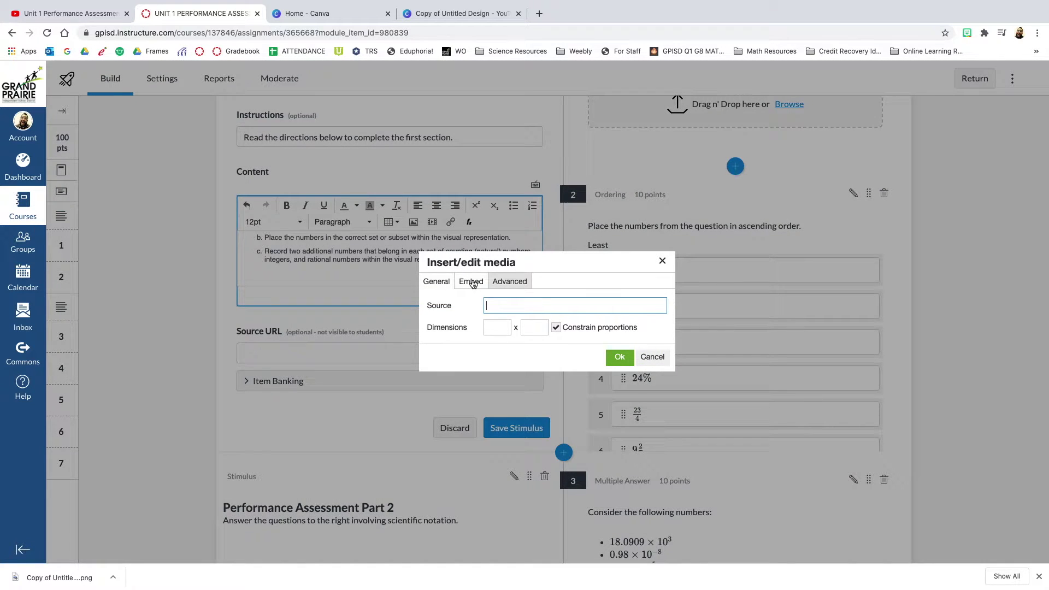
click(472, 282)
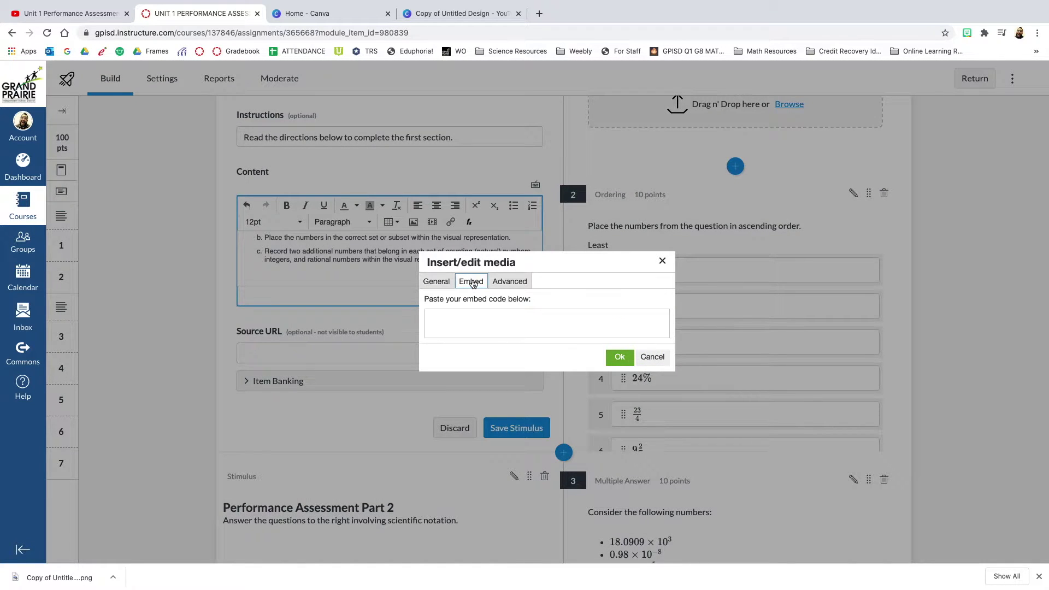
click(469, 321)
key(super+v)
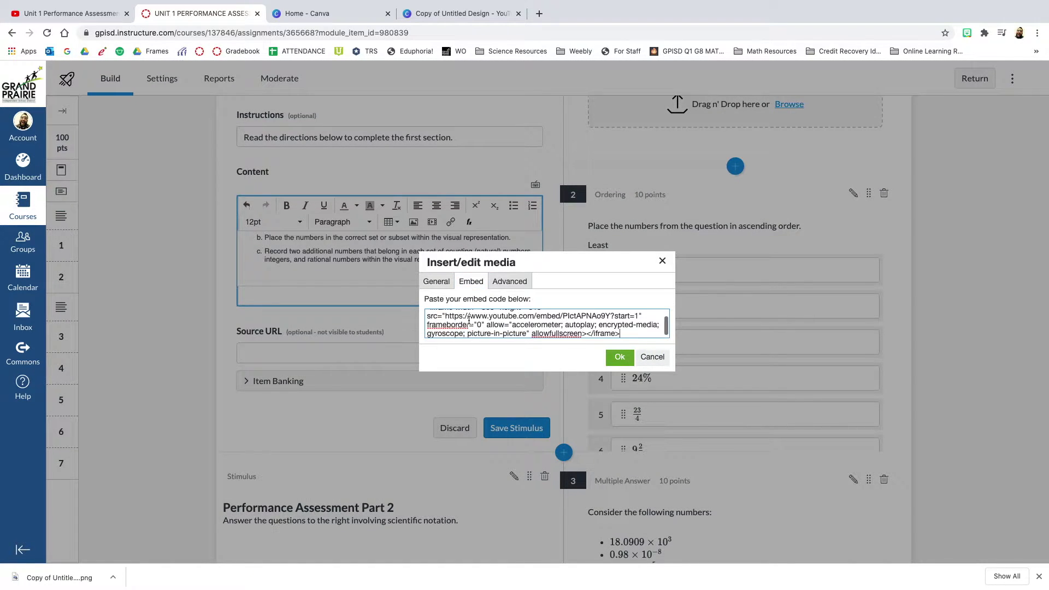
Try 200 for the player width and height, undo it, then delete the 1 from start=1.
scroll(469, 320, up, 3)
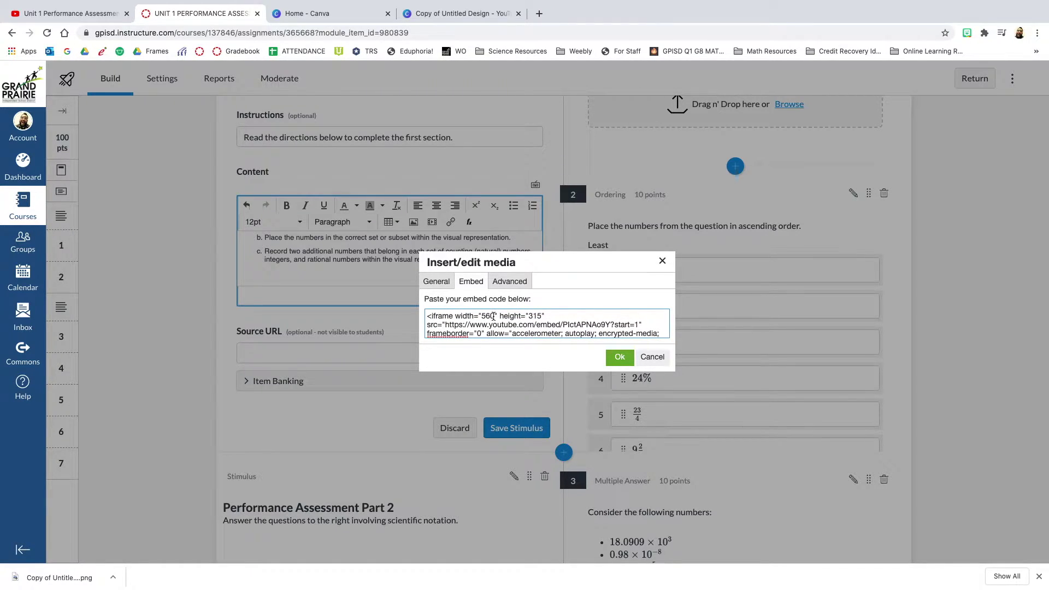
drag(493, 316, 481, 317)
text(200)
drag(544, 316, 528, 316)
text(200)
key(super+z)
key(super+z)
key(super+z)
key(super+z)
scroll(557, 320, down, 1)
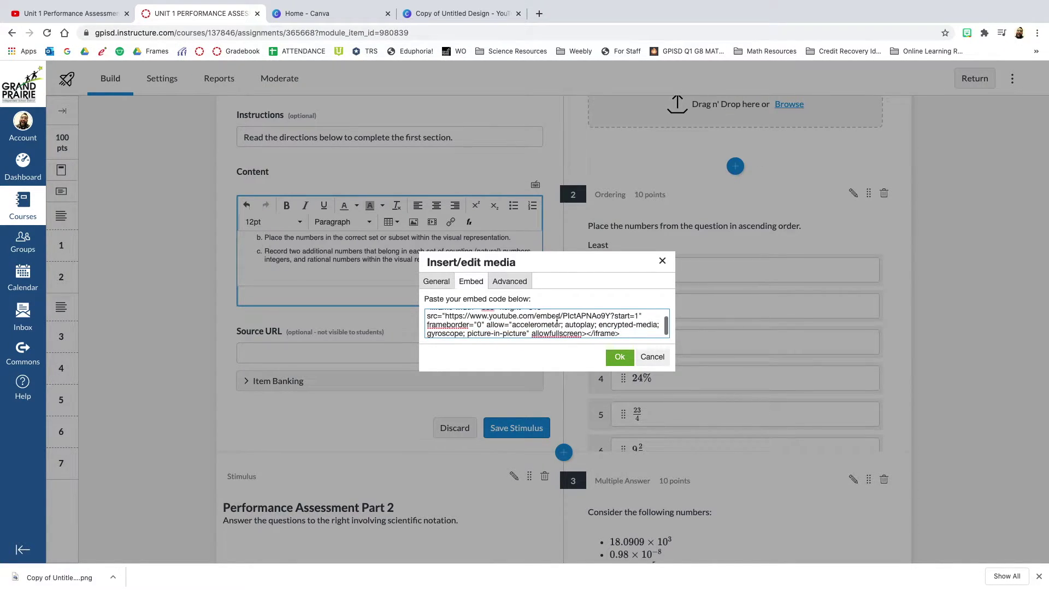
click(637, 320)
key(BackSpace)
Make the embed code play from 0 to 98 seconds, changing end to stop (start=0&stop=98).
text(98)
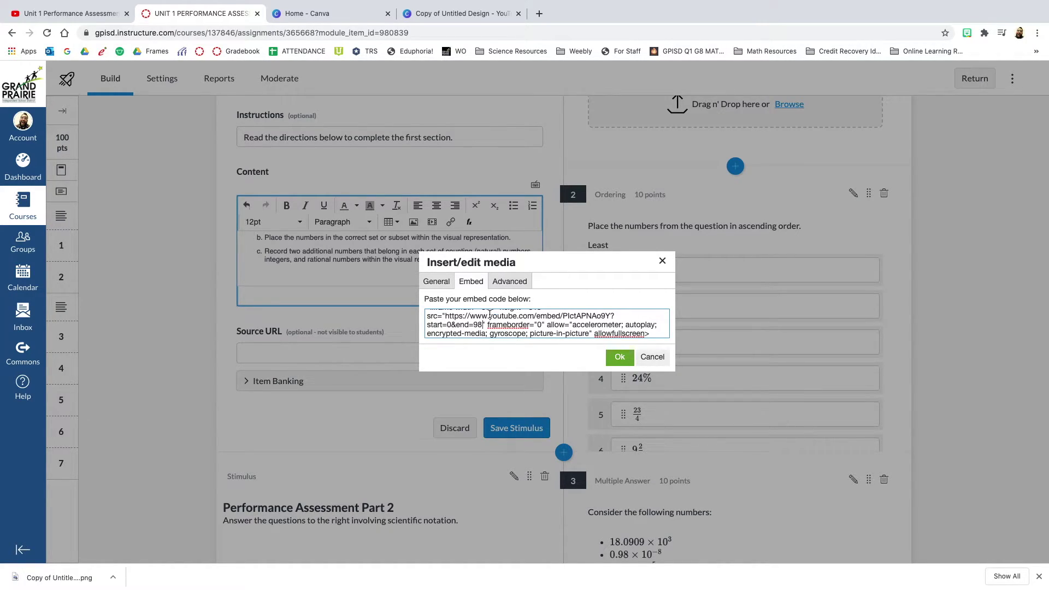
double_click(464, 325)
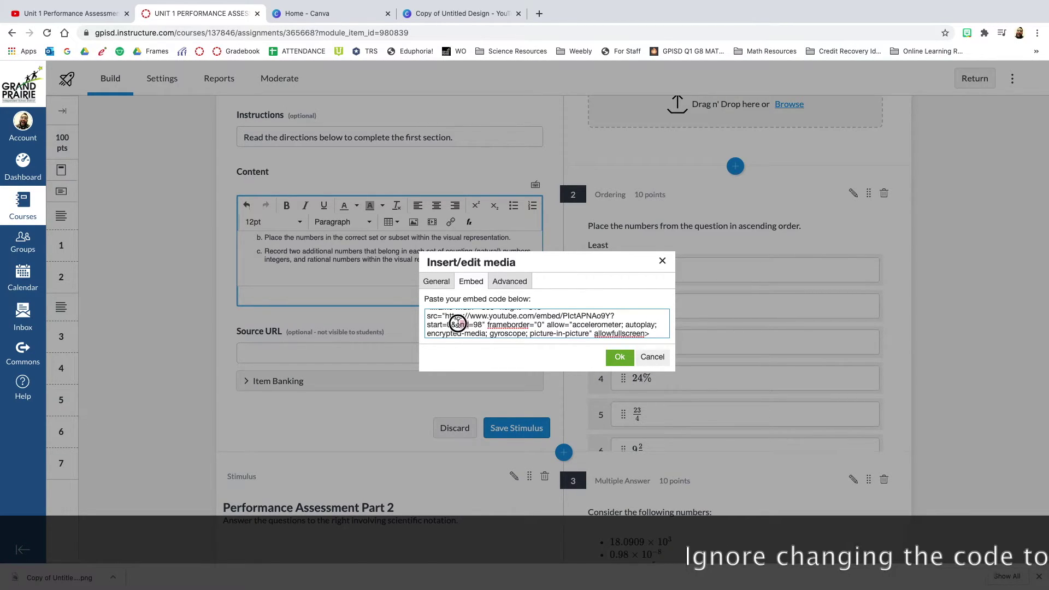
text(stop)
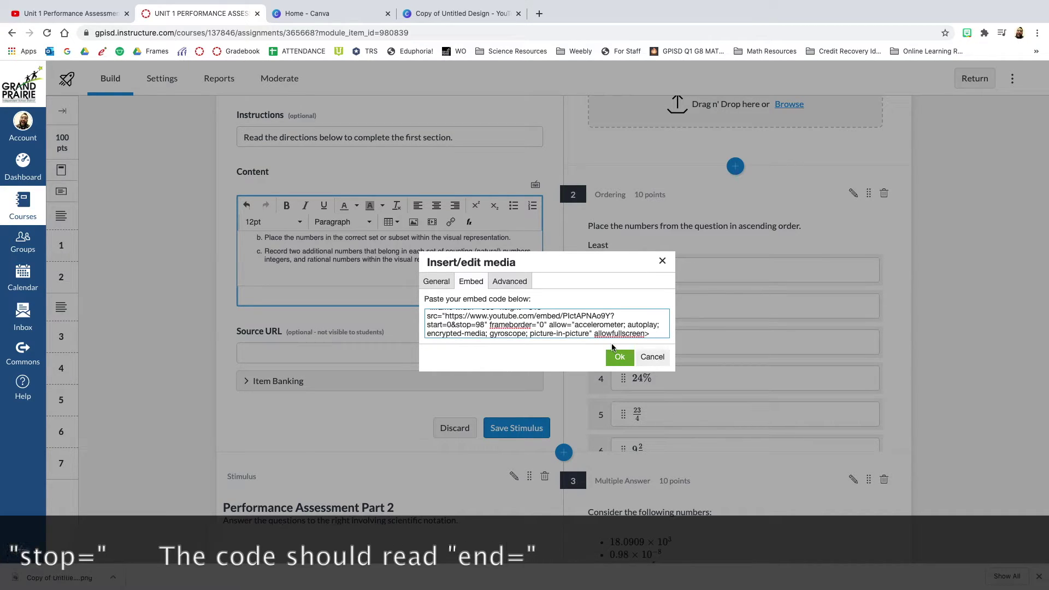
Insert the 0–98 second video into the Part 1 content and save the stimulus.
scroll(595, 328, down, 1)
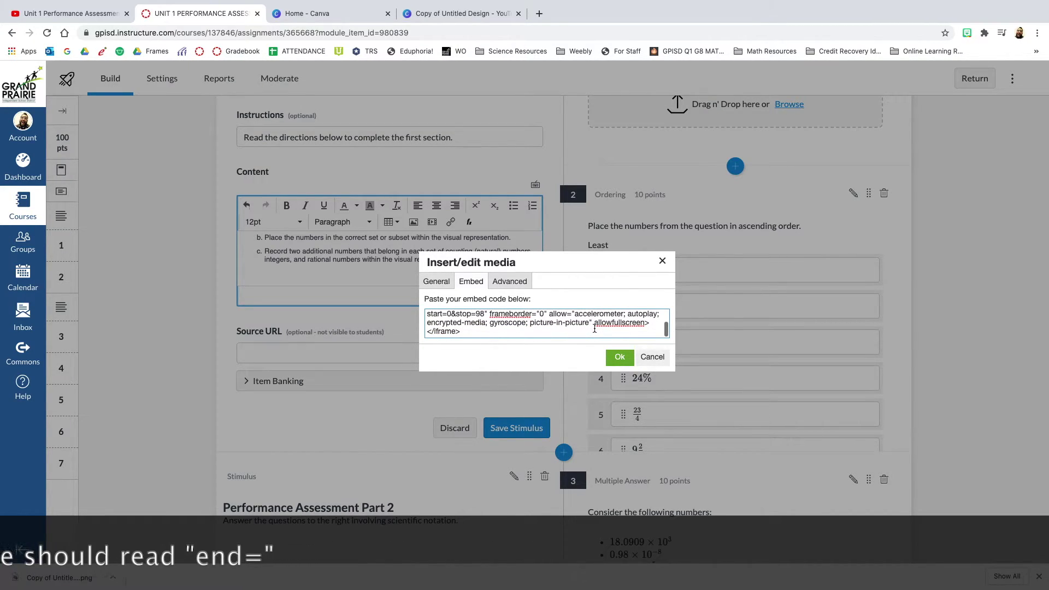
click(622, 358)
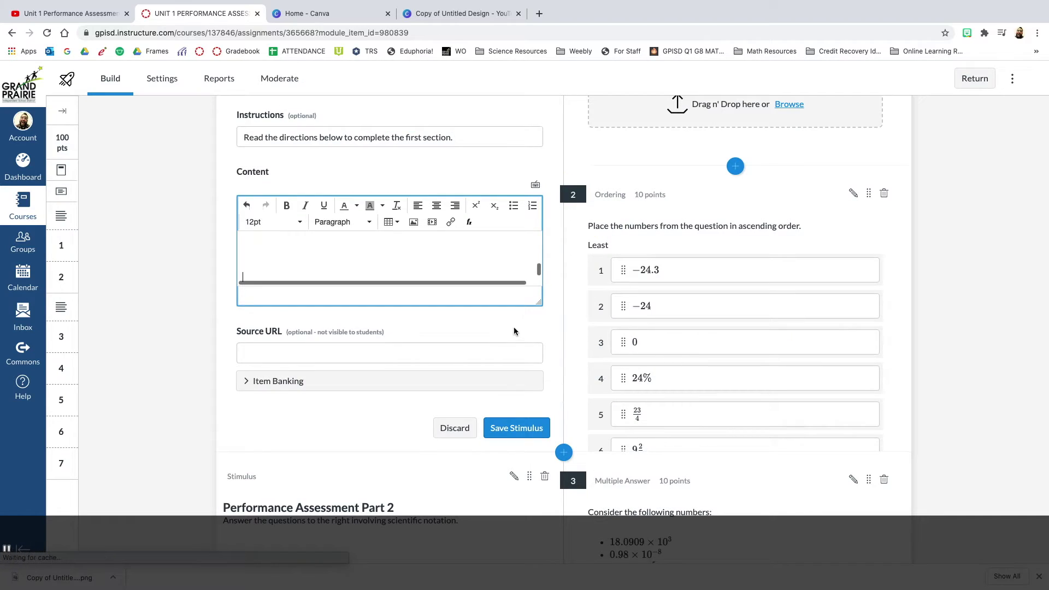
scroll(403, 256, up, 5)
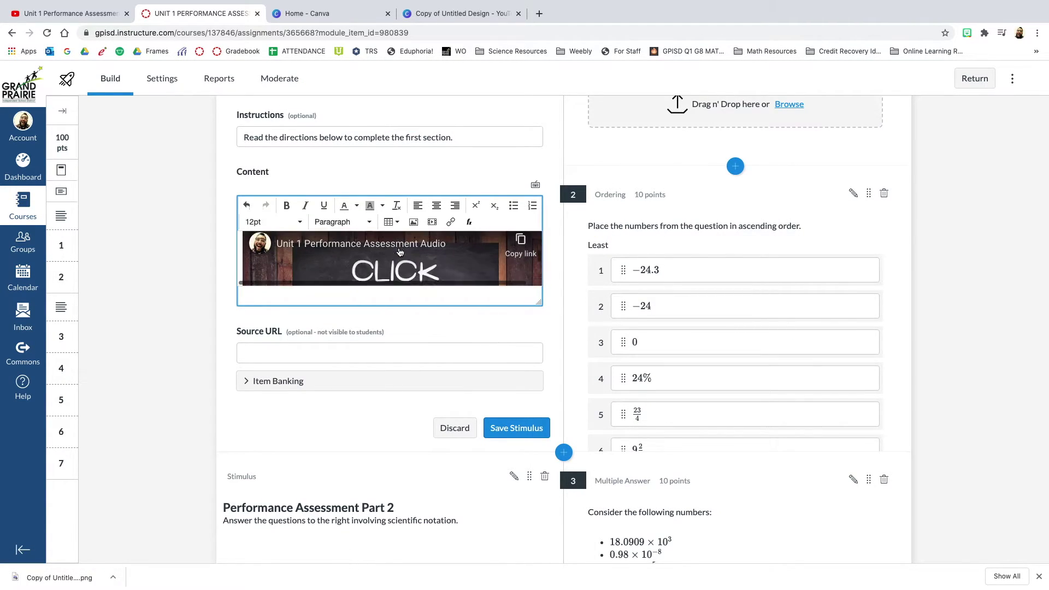
scroll(427, 264, down, 5)
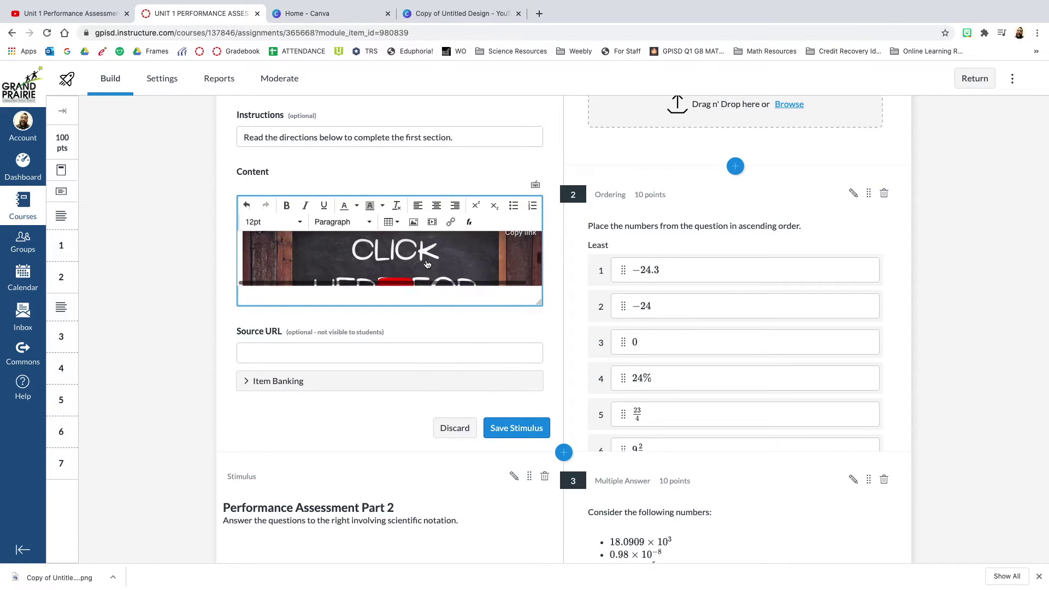
click(507, 425)
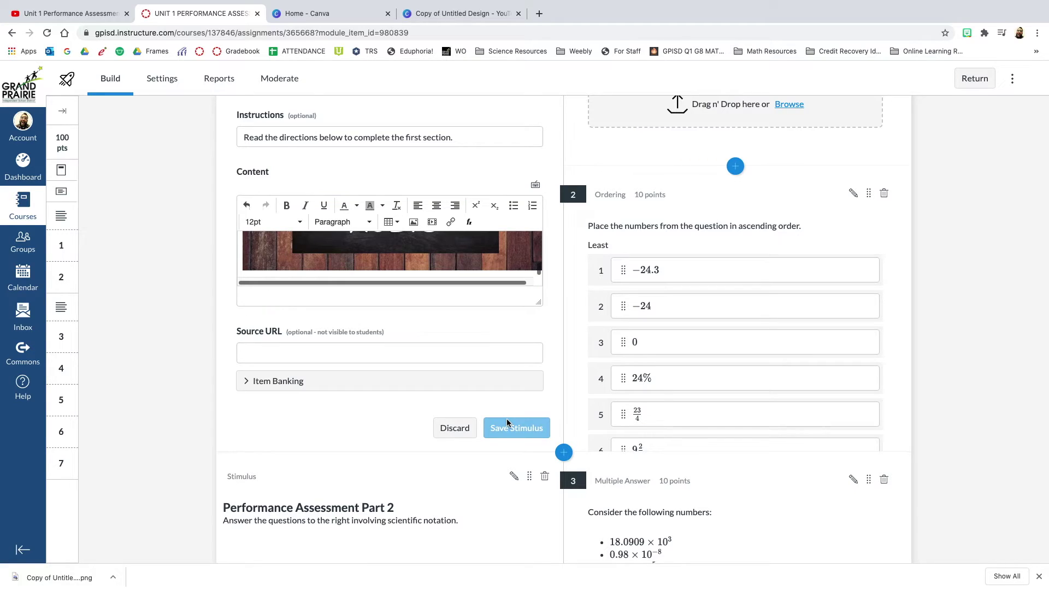
Reopen the Part 1 stimulus in its edit form.
scroll(461, 365, down, 4)
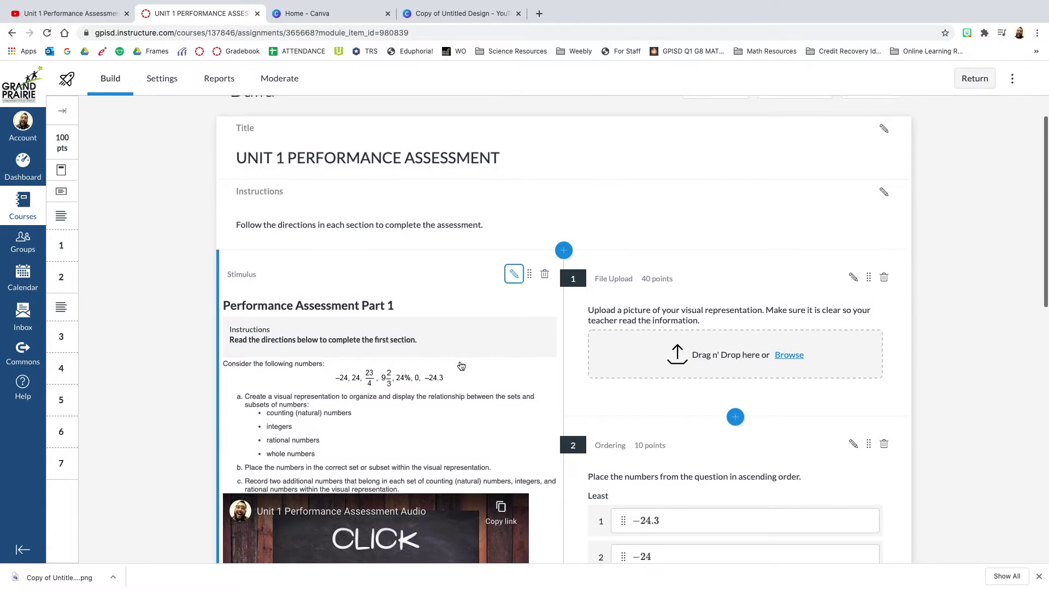
scroll(461, 365, down, 2)
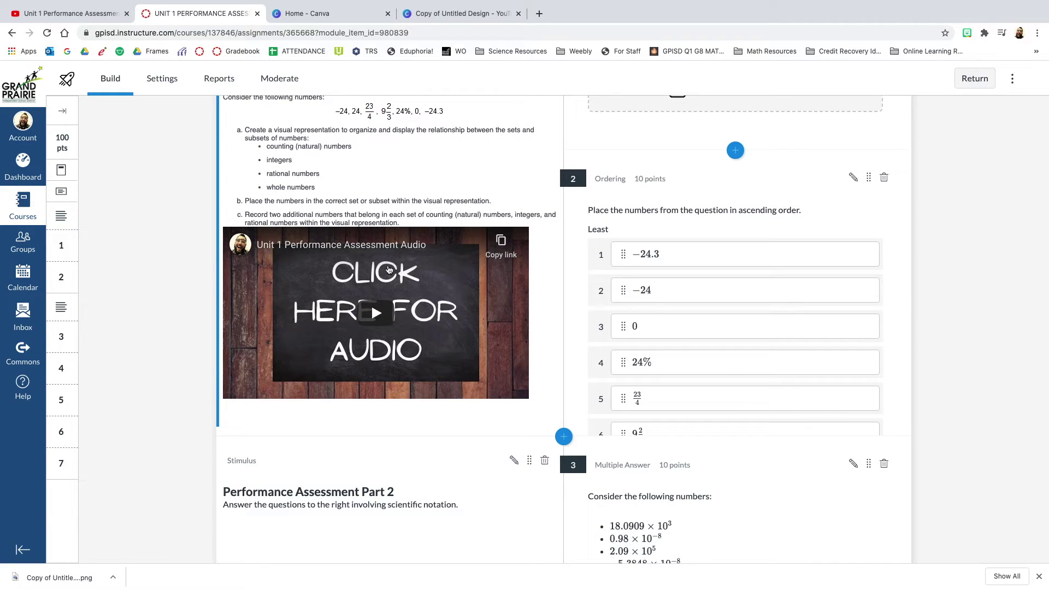
click(372, 314)
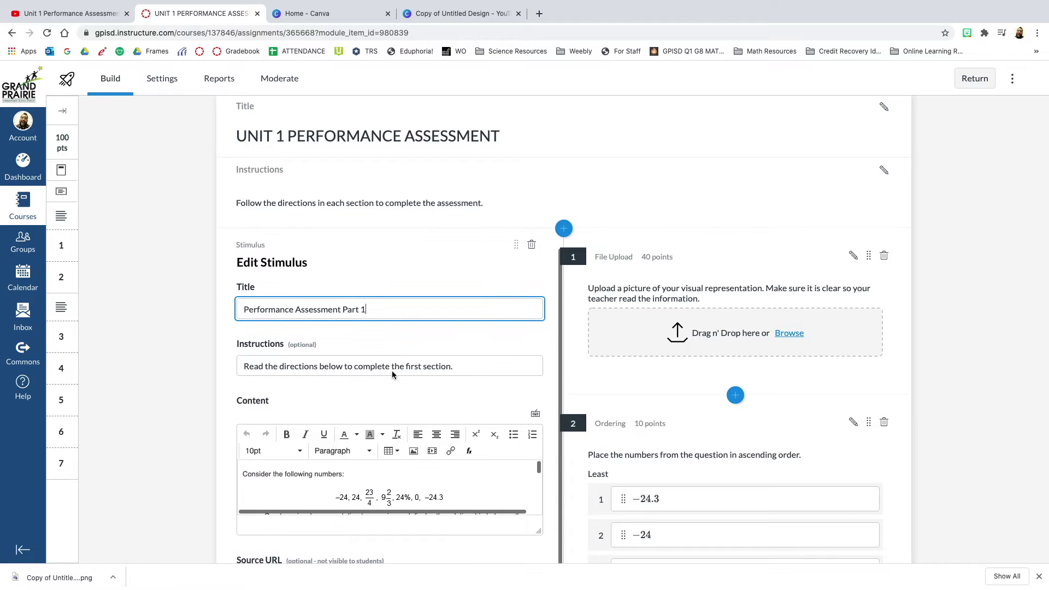
scroll(193, 443, down, 6)
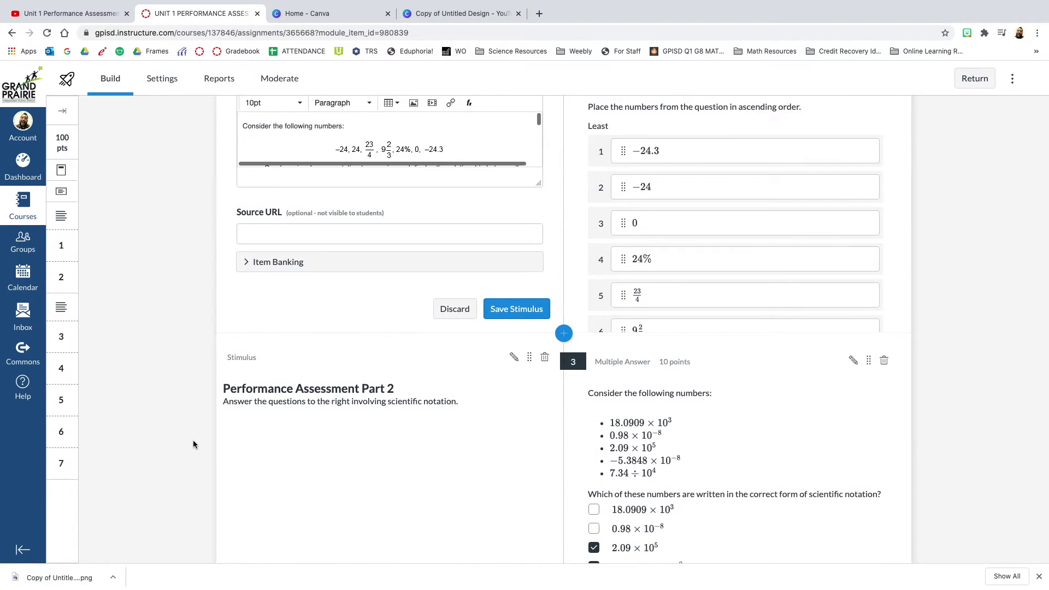
scroll(192, 441, up, 5)
scroll(375, 401, down, 4)
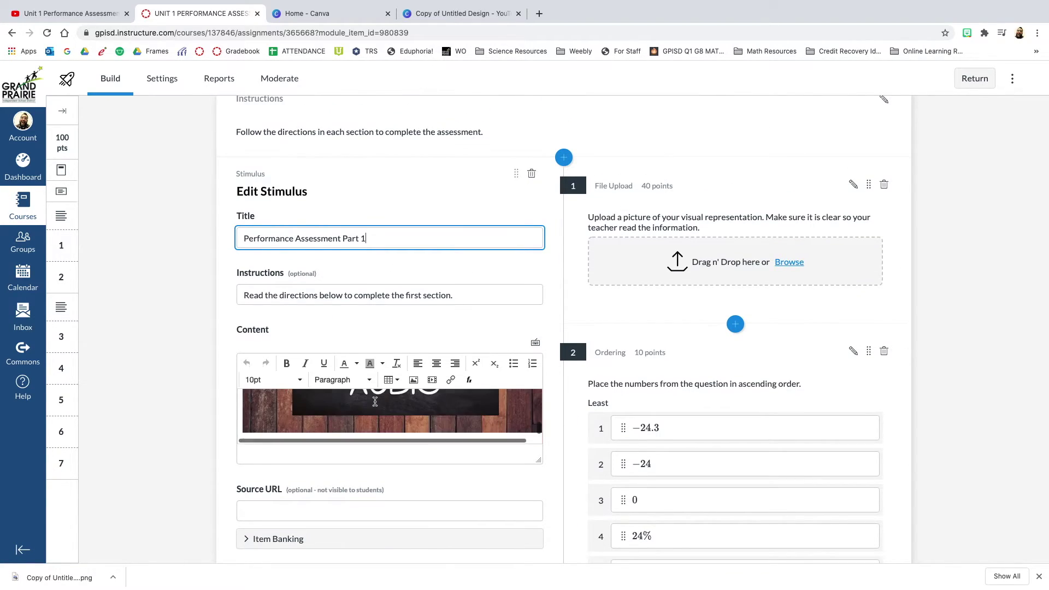
scroll(375, 402, up, 2)
click(391, 400)
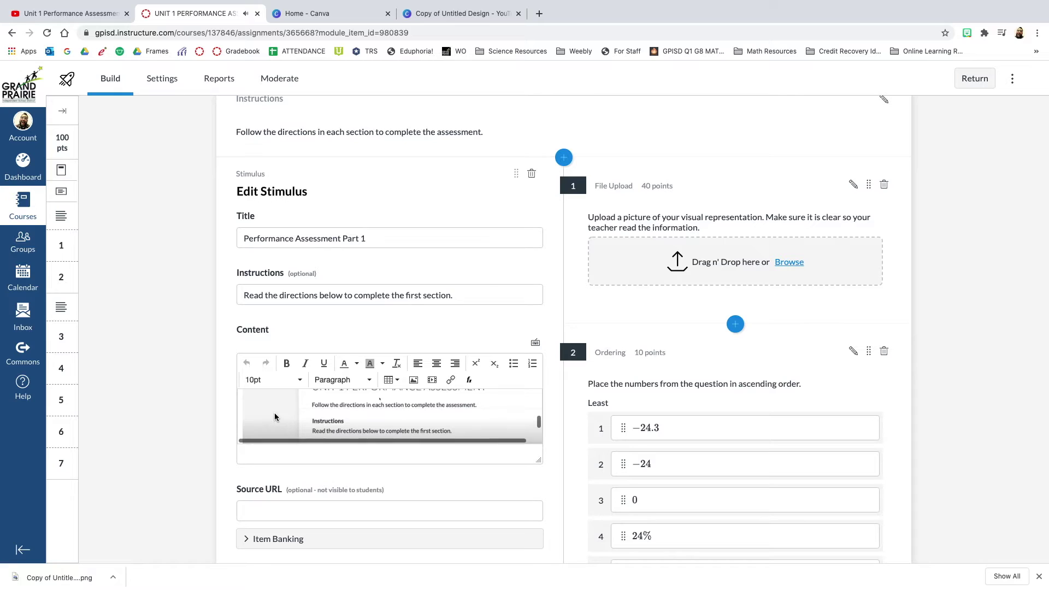
click(315, 416)
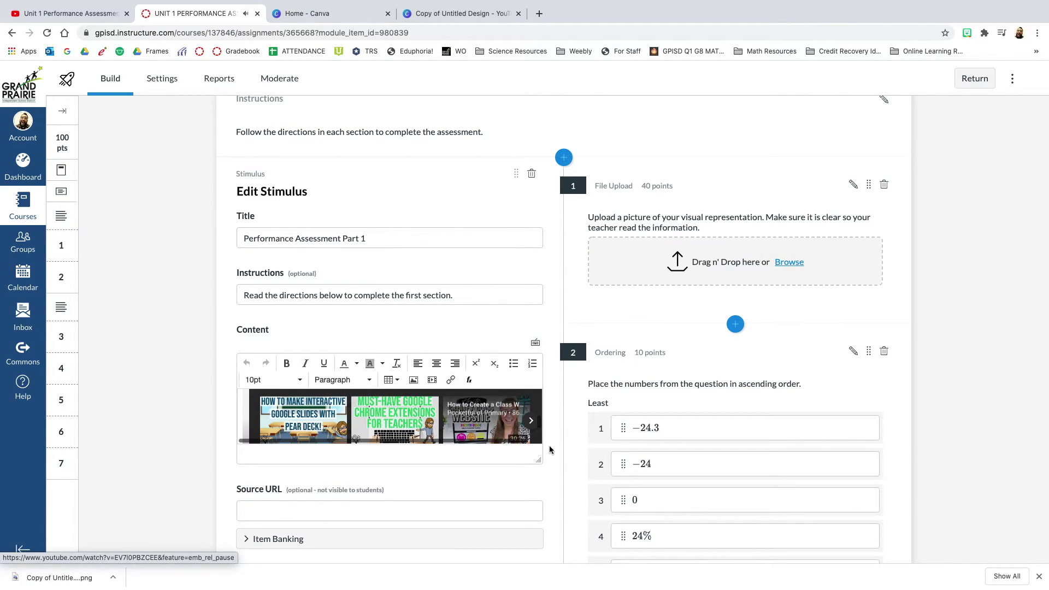
drag(539, 463, 561, 442)
scroll(562, 448, down, 3)
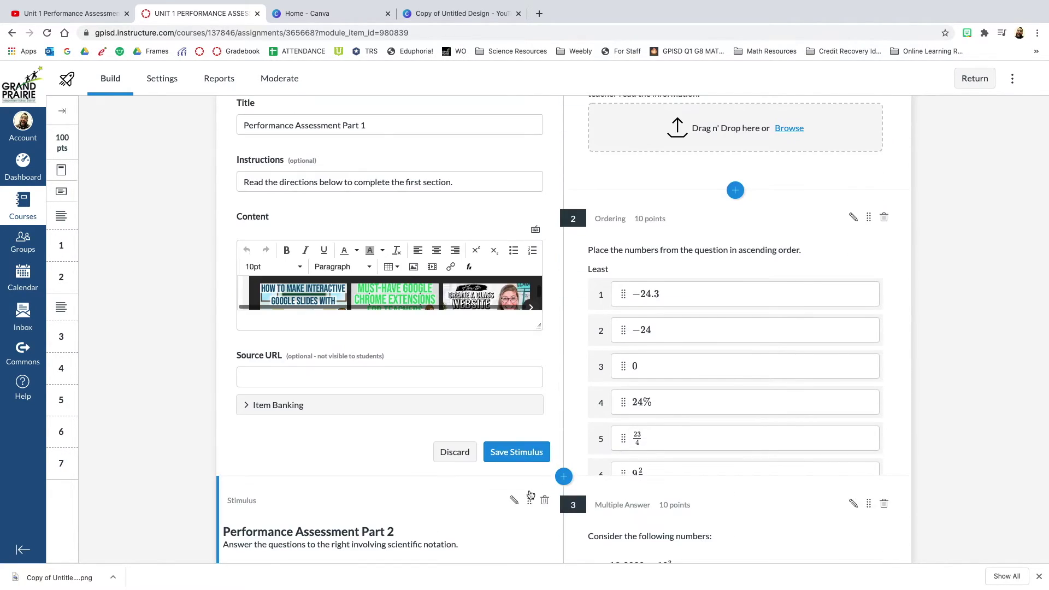
click(514, 447)
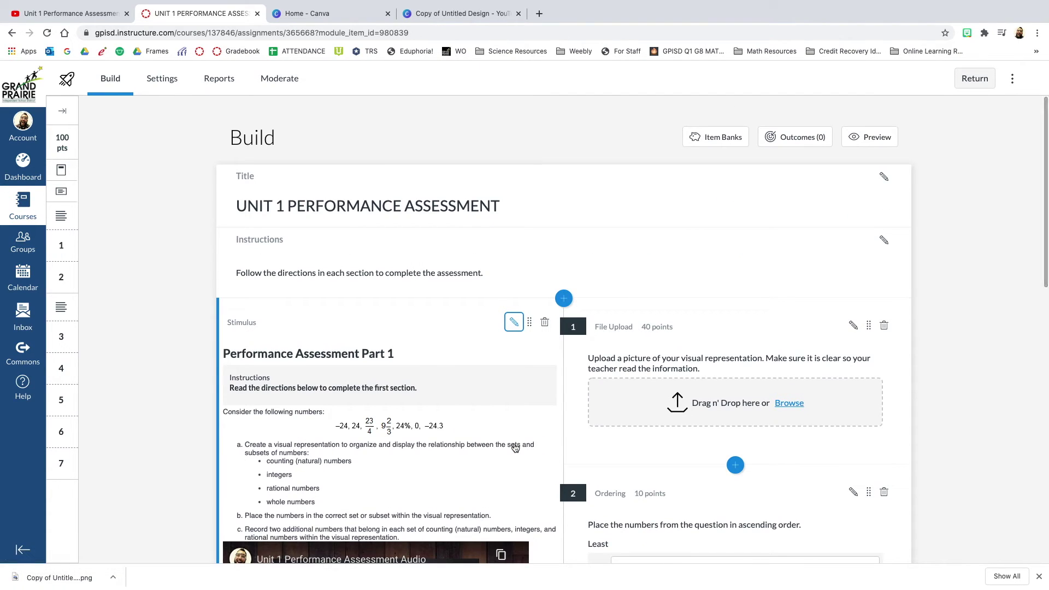
Edit the Part 2 stimulus, add a blank line after its content, and bring up the media embed-code dialog.
scroll(529, 419, down, 9)
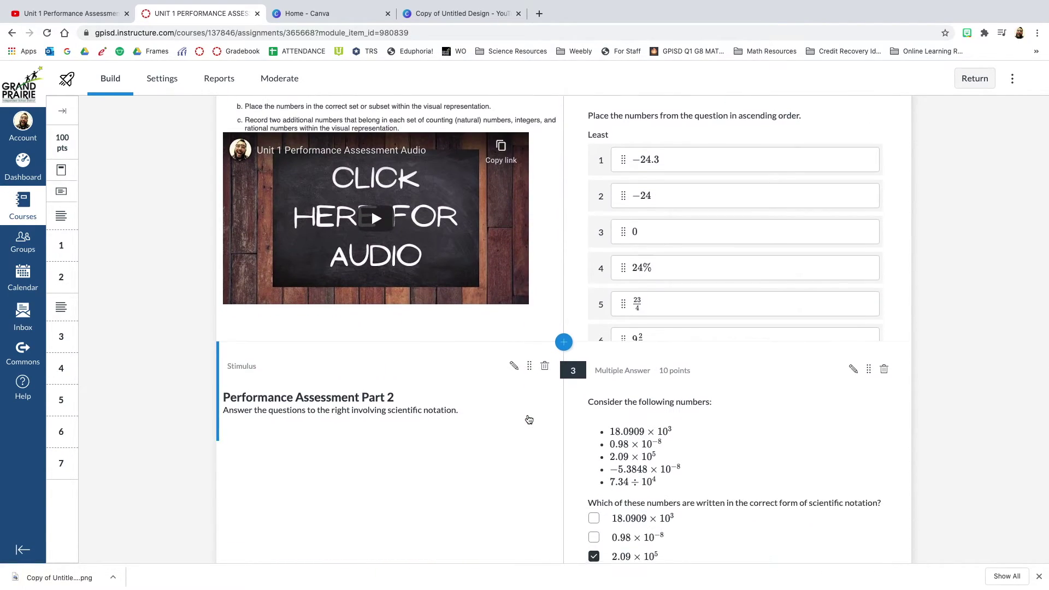
scroll(528, 416, down, 1)
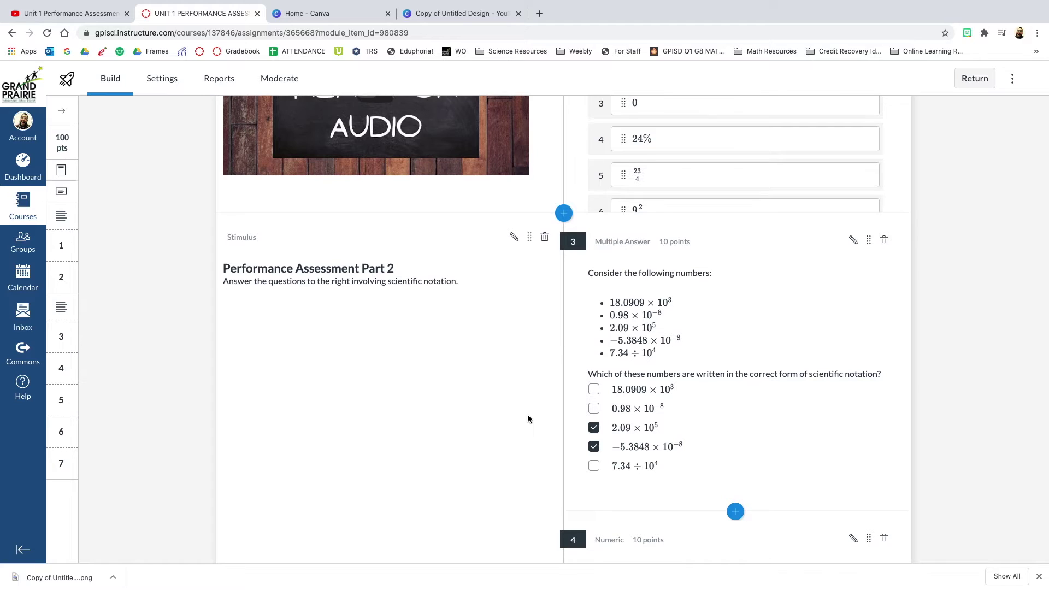
click(514, 234)
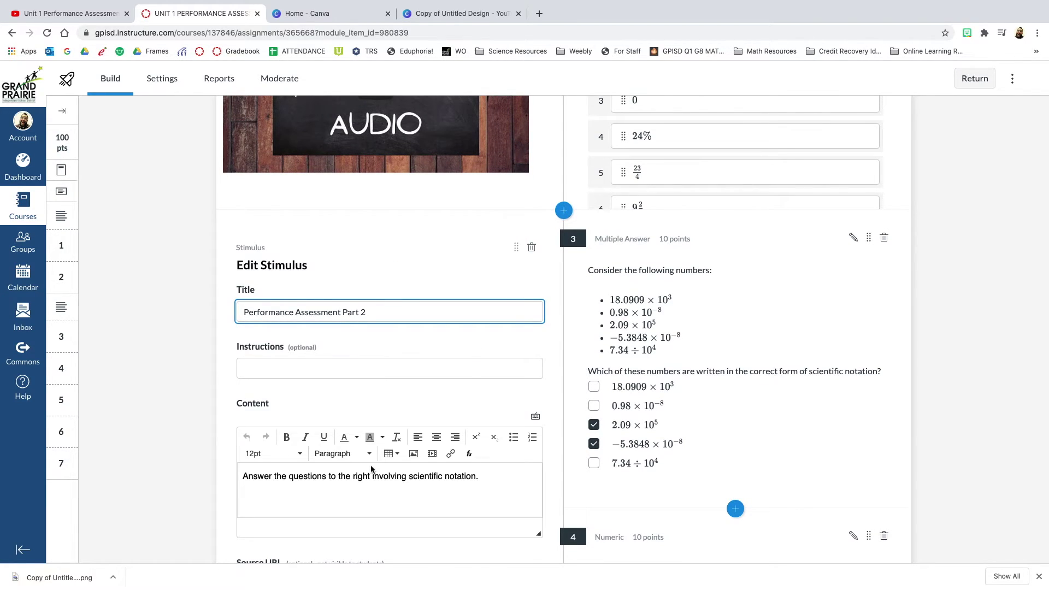
click(470, 489)
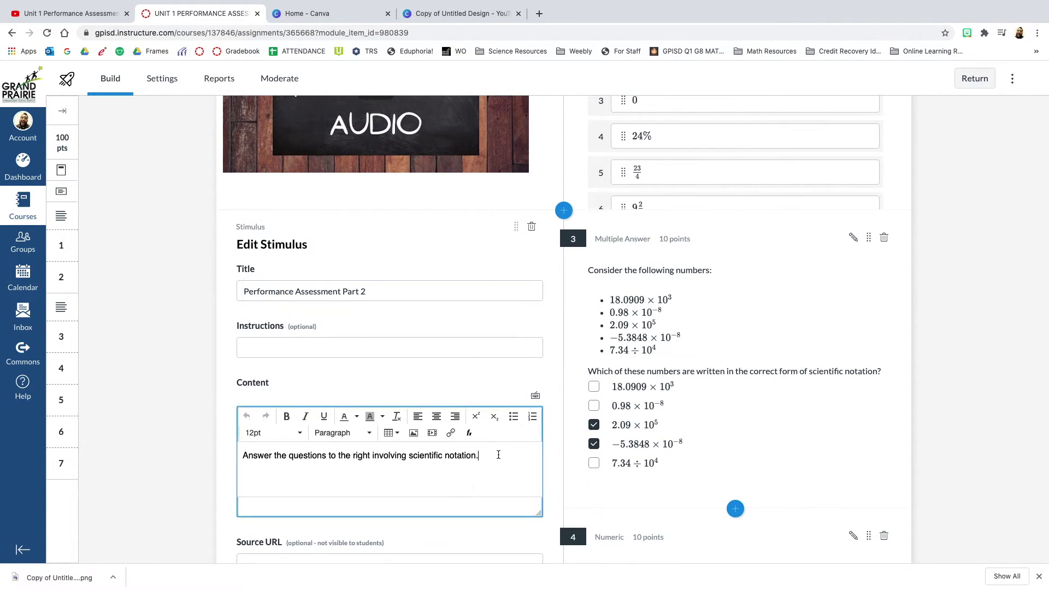
key(Return)
key(Return)
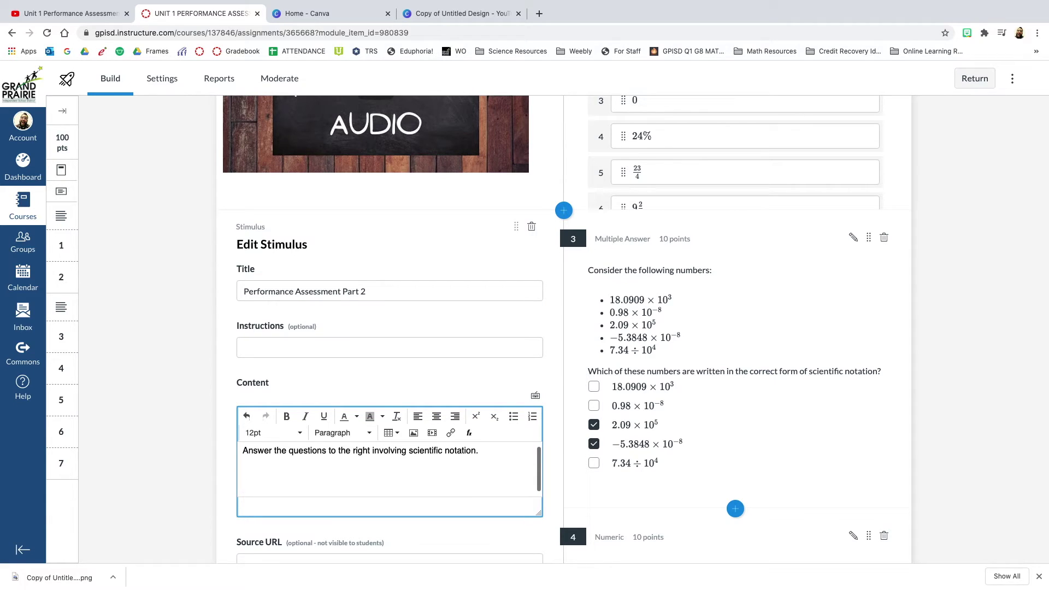
click(434, 434)
click(469, 283)
Paste the YouTube embed code, edit it to start=104, and insert it into the Part 2 content.
click(480, 325)
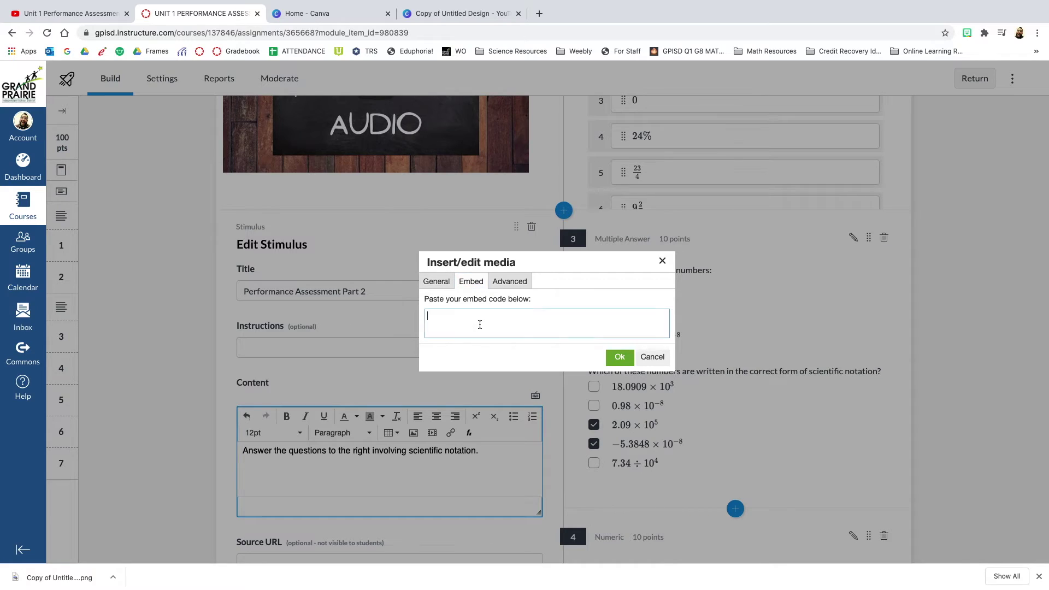
text(<iframe width="560" height="315" src="https://www.youtube.com/embed/PIctAPNAo9Y?start=1" frameborder="0" allow="accelerometer; autoplay; encrypted-media; gyroscope; picture-in-picture" allowfullscreen></iframe>)
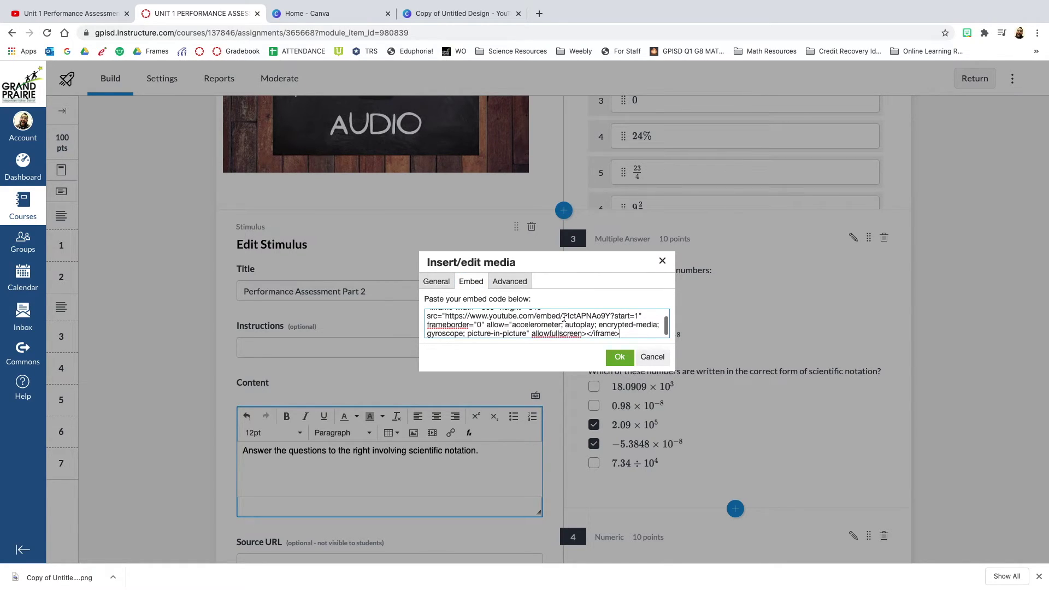
click(636, 316)
click(619, 359)
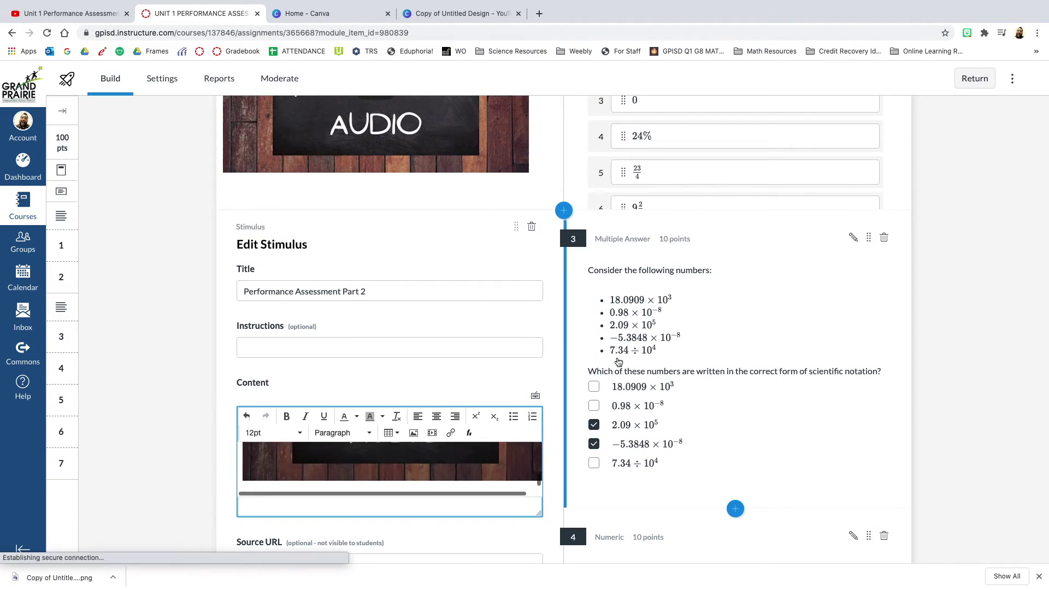
Test-play the Part 2 video, pause it, close the More videos overlay, and save the stimulus.
scroll(557, 464, down, 3)
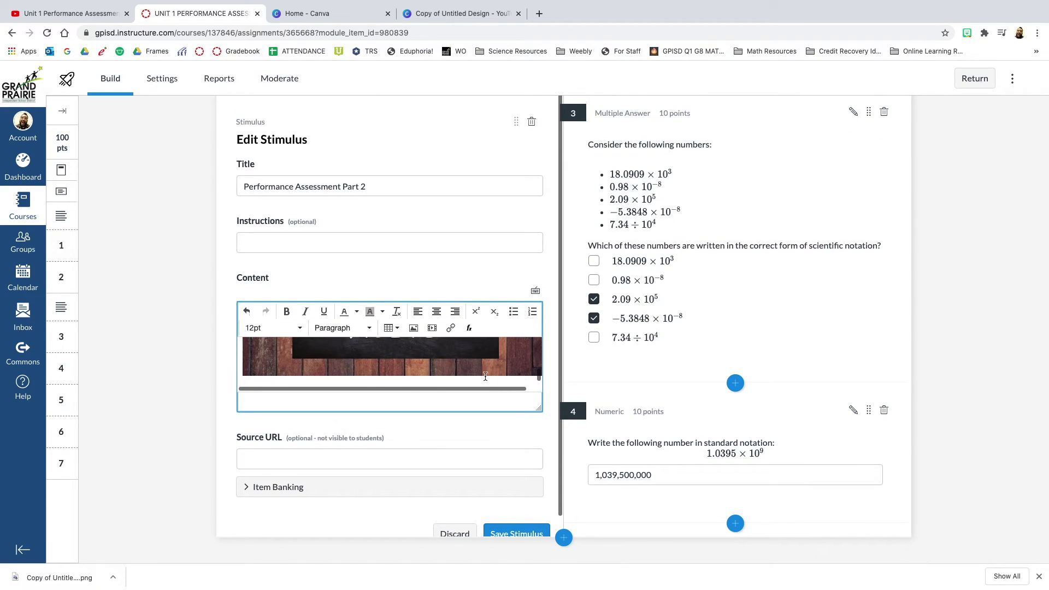
scroll(475, 369, up, 3)
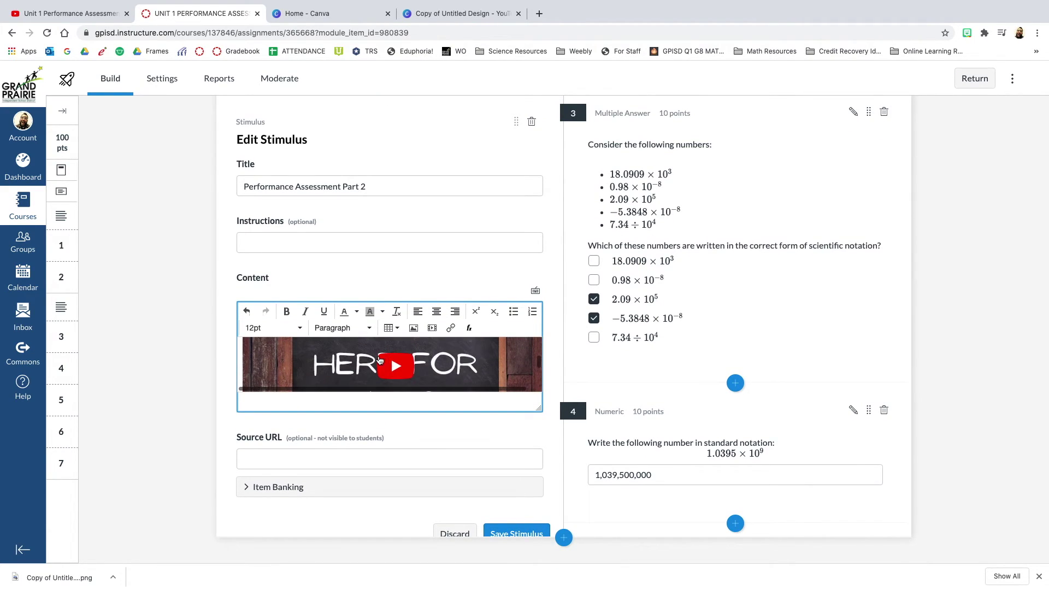
click(393, 366)
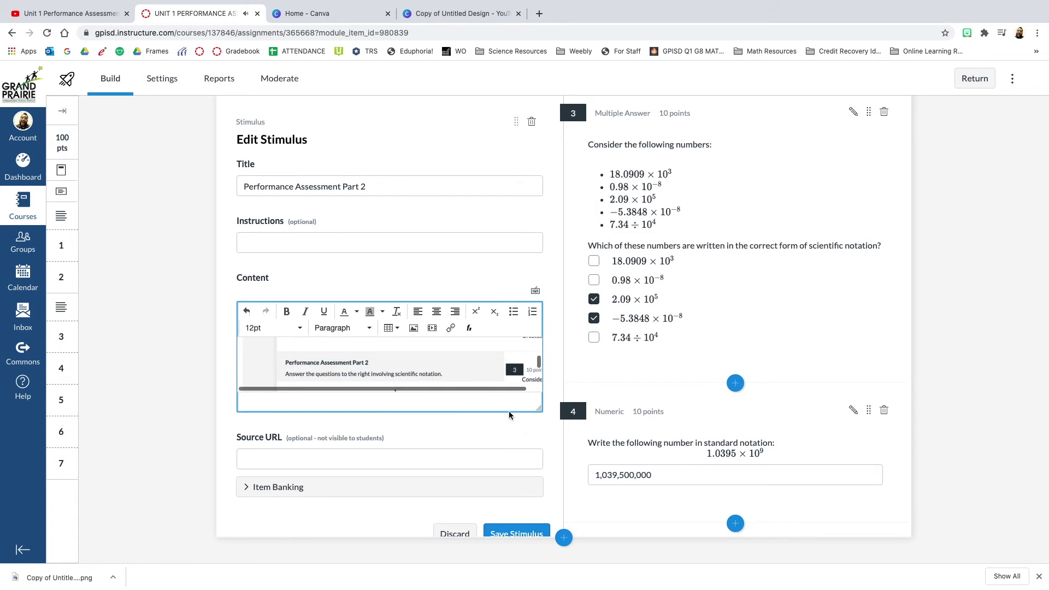
click(470, 367)
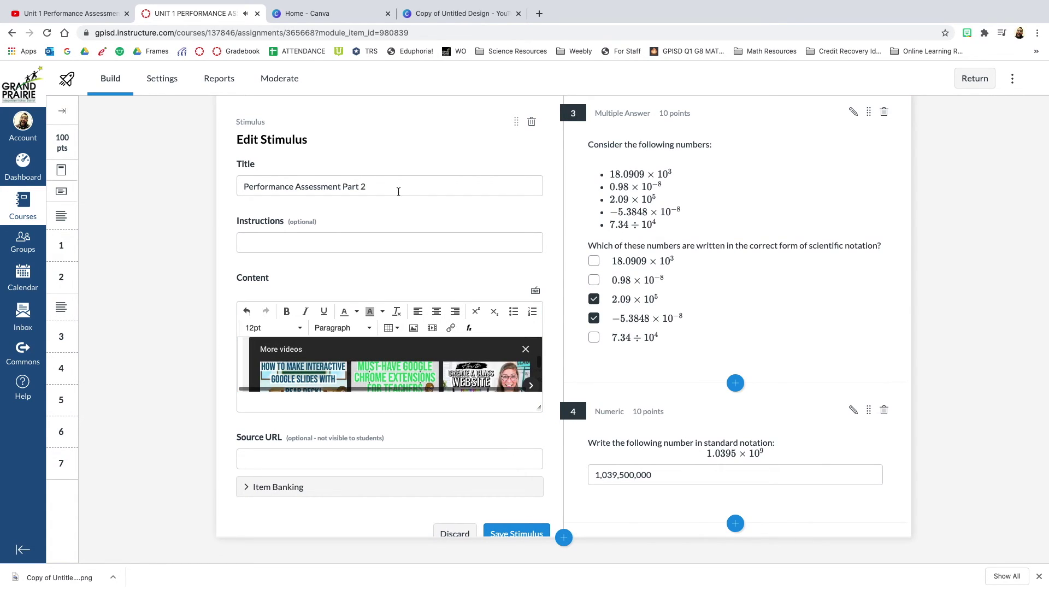
click(526, 349)
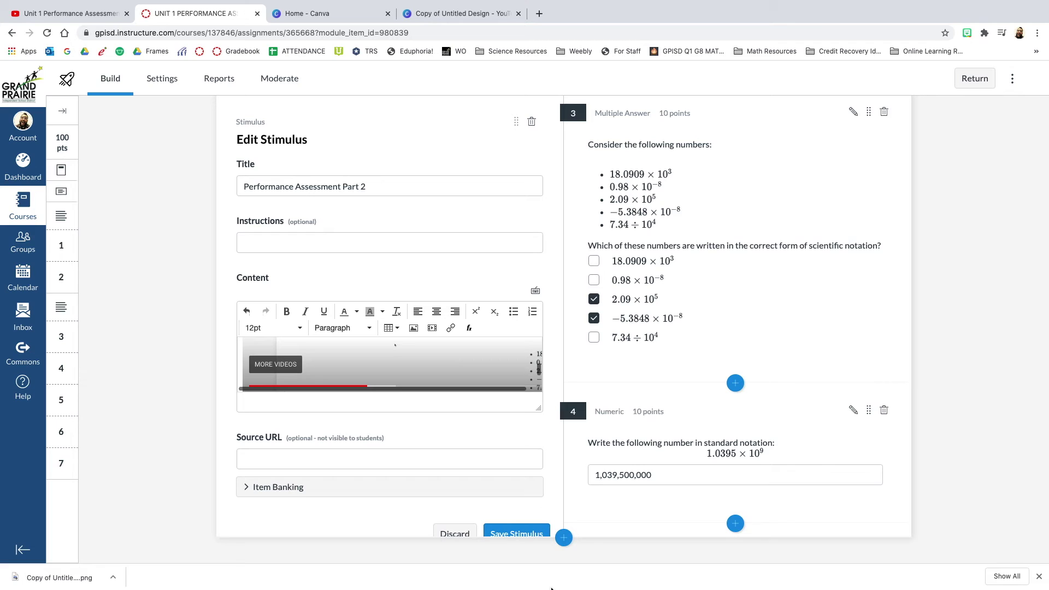
click(510, 533)
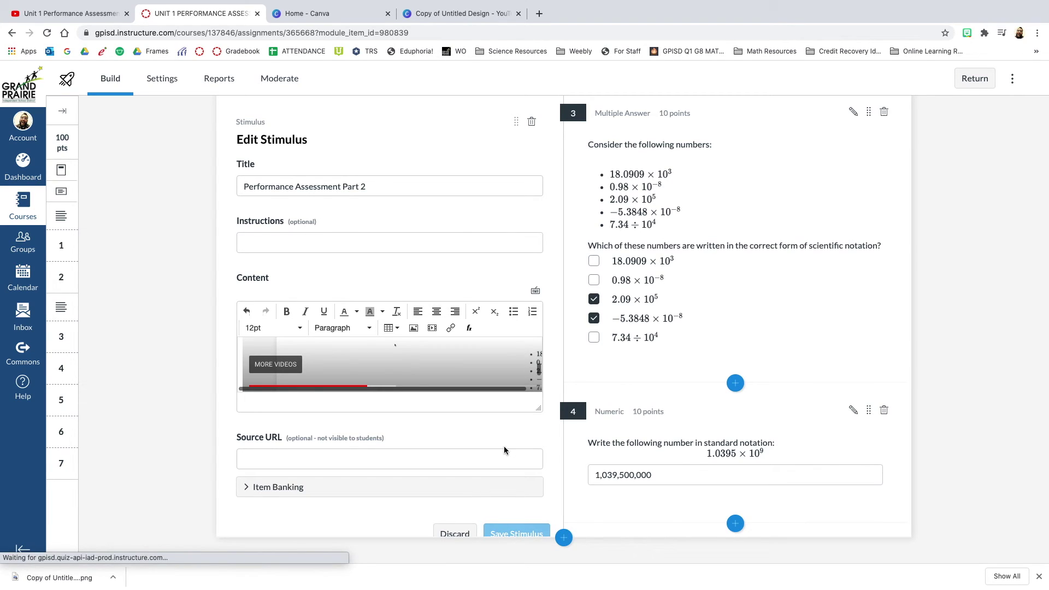
Scroll through questions 4 to 7 beside the saved Part 2 stimulus and its audio video.
scroll(553, 295, up, 2)
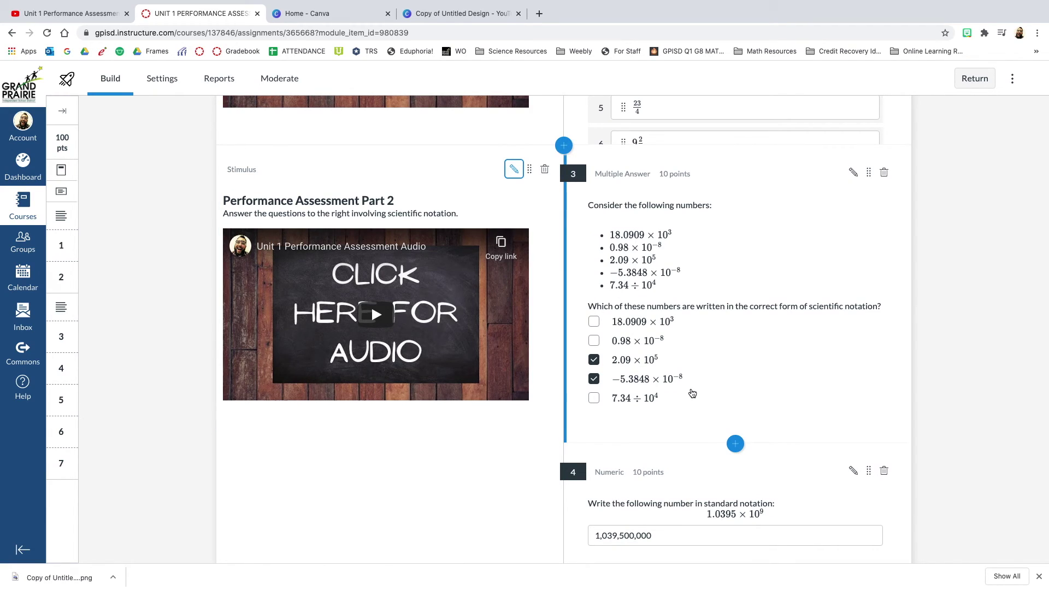
scroll(692, 393, down, 4)
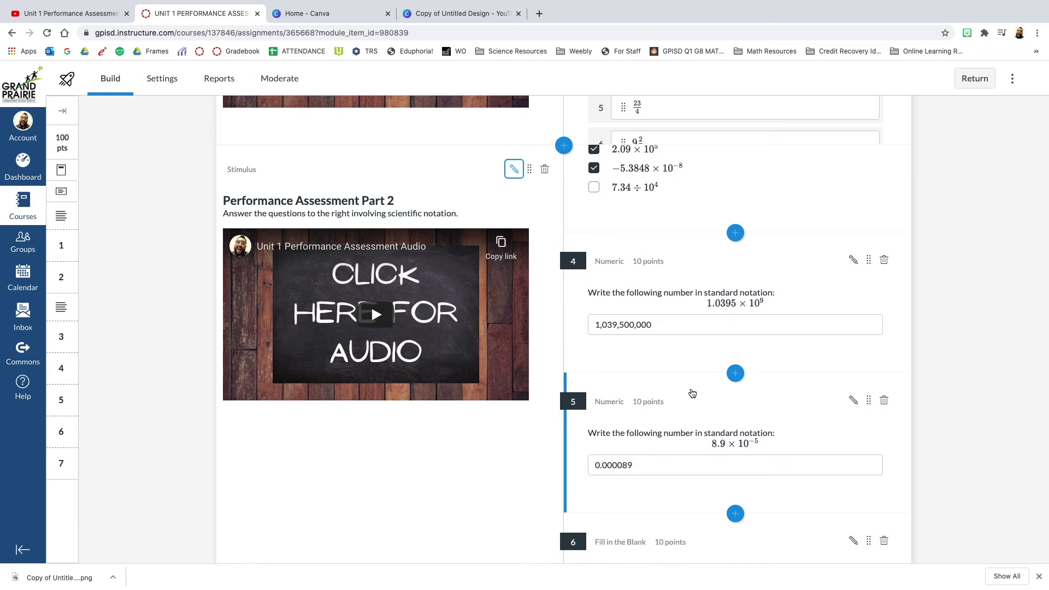
scroll(693, 394, down, 2)
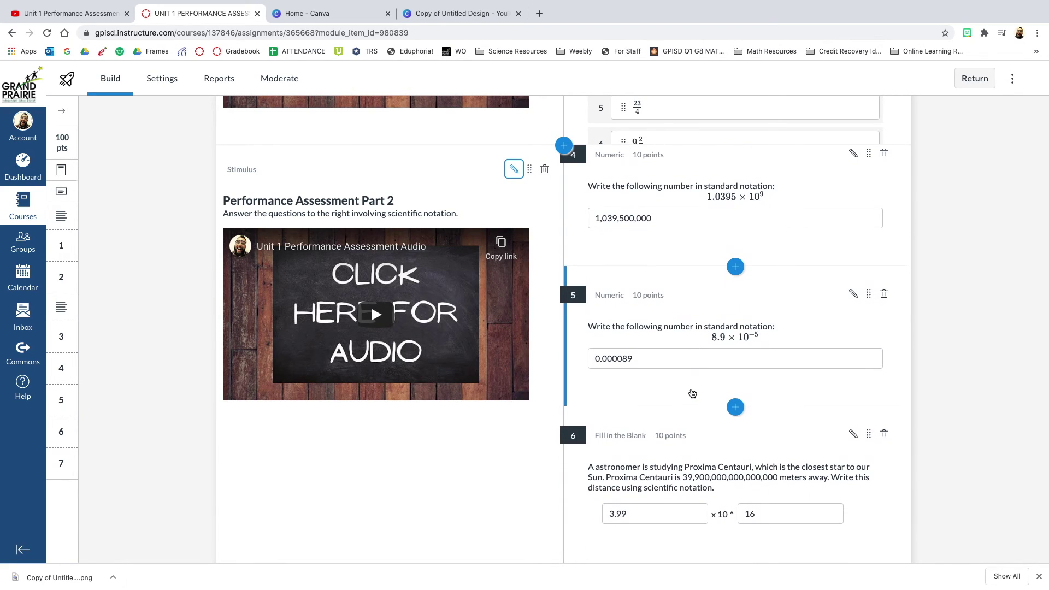
scroll(692, 393, down, 3)
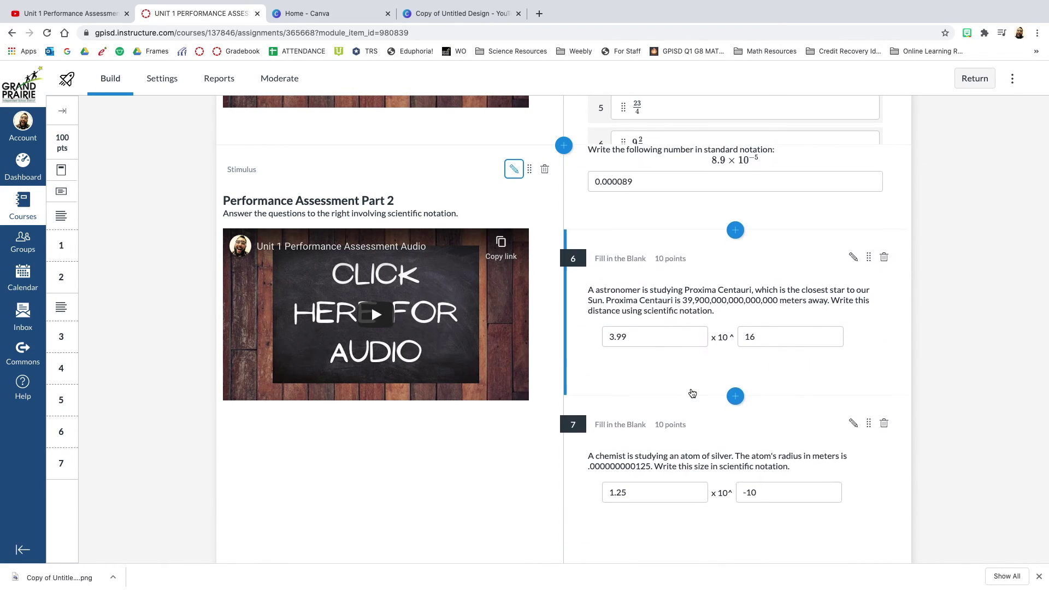